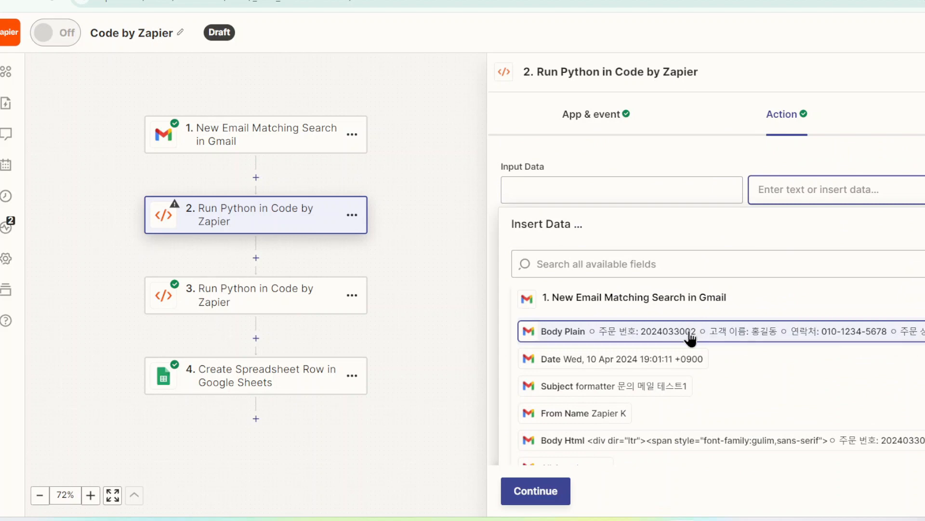
# Step: Map the Gmail Body Plain field as the Python step's input data value and name its key test
pyautogui.click(924, 332)
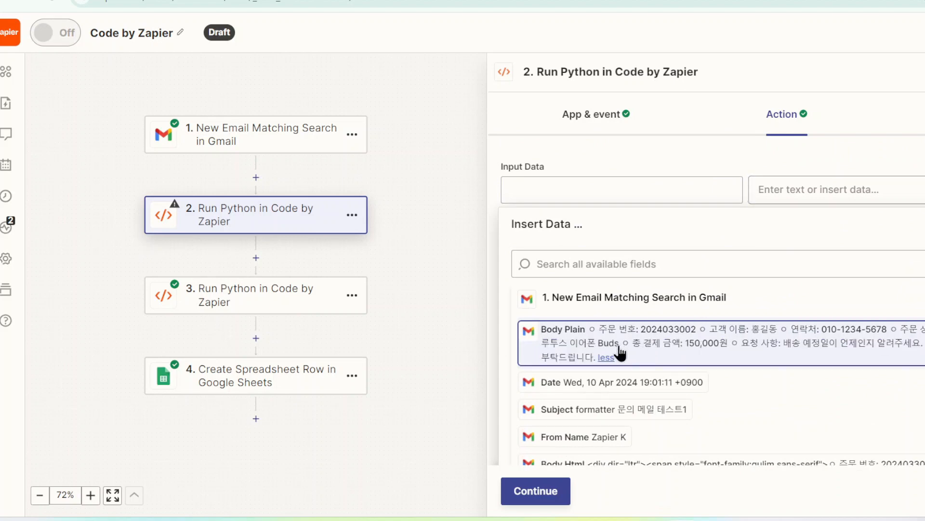
pyautogui.click(647, 348)
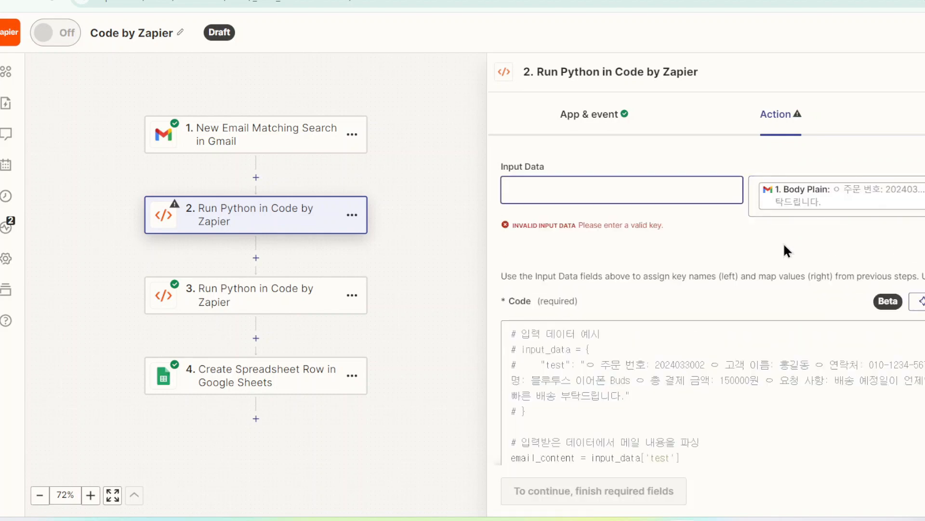
pyautogui.write('test')
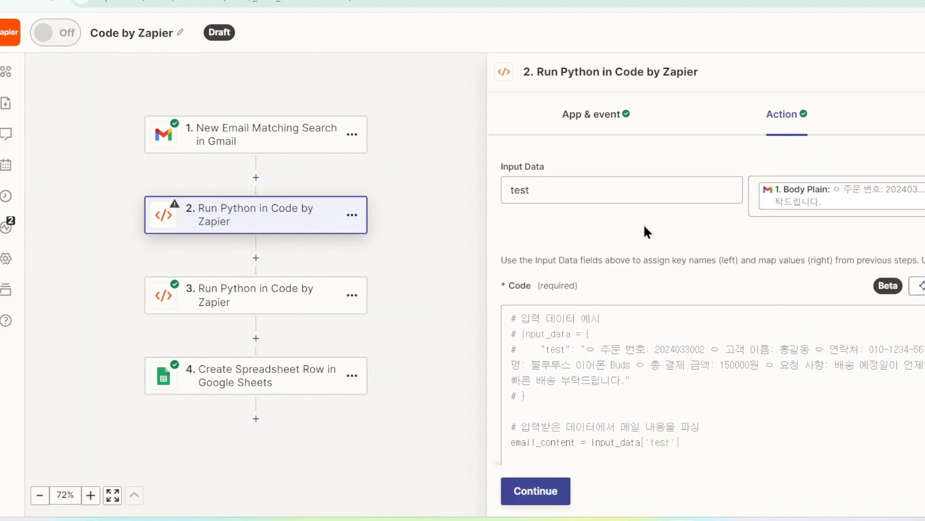
# Step: Try 1111 and apple as alternative names for the input data key
pyautogui.moveTo(583, 190); pyautogui.dragTo(480, 188)
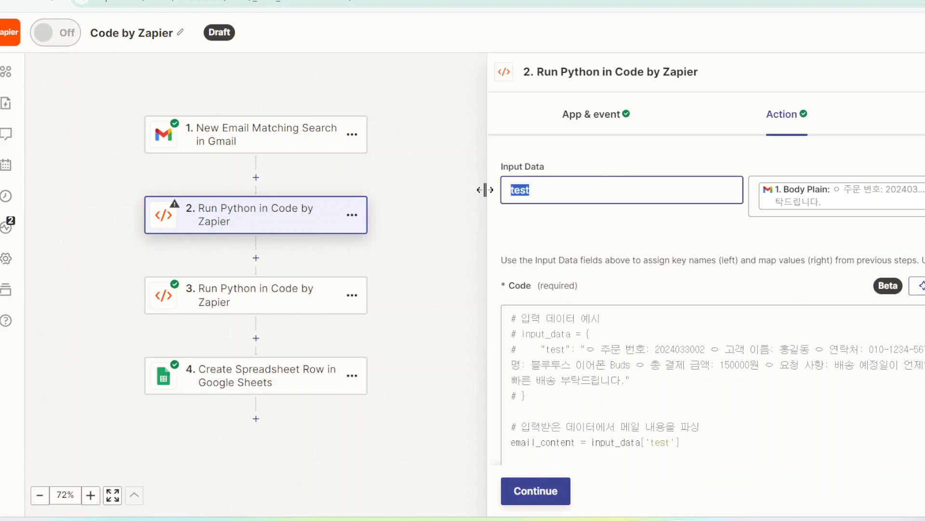
pyautogui.write('1111')
pyautogui.click(591, 234)
pyautogui.moveTo(559, 192); pyautogui.dragTo(490, 190)
pyautogui.write('apple')
pyautogui.click(549, 225)
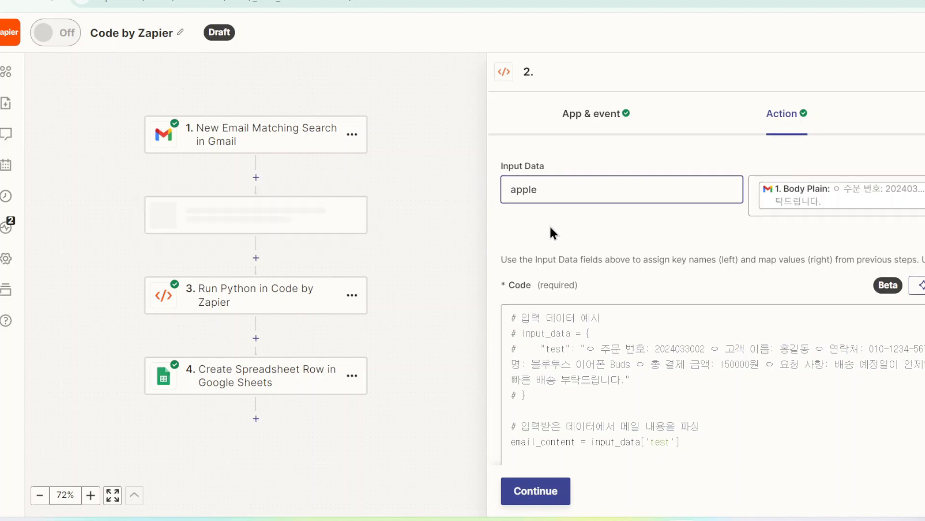
# Step: Restore the input data key to test to match the key referenced in the code
pyautogui.moveTo(568, 192); pyautogui.dragTo(471, 190)
pyautogui.click(534, 191)
pyautogui.moveTo(533, 191); pyautogui.dragTo(481, 188)
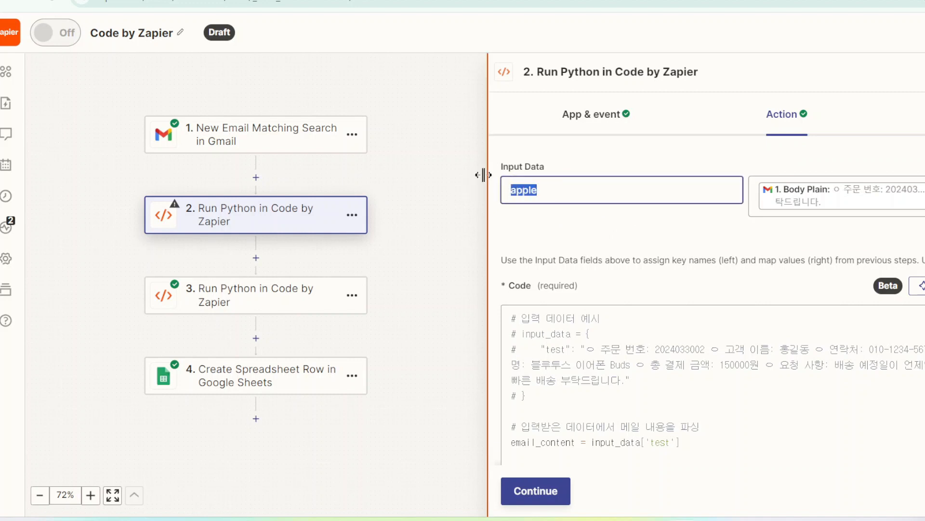
pyautogui.click(556, 188)
pyautogui.moveTo(556, 187); pyautogui.dragTo(500, 188)
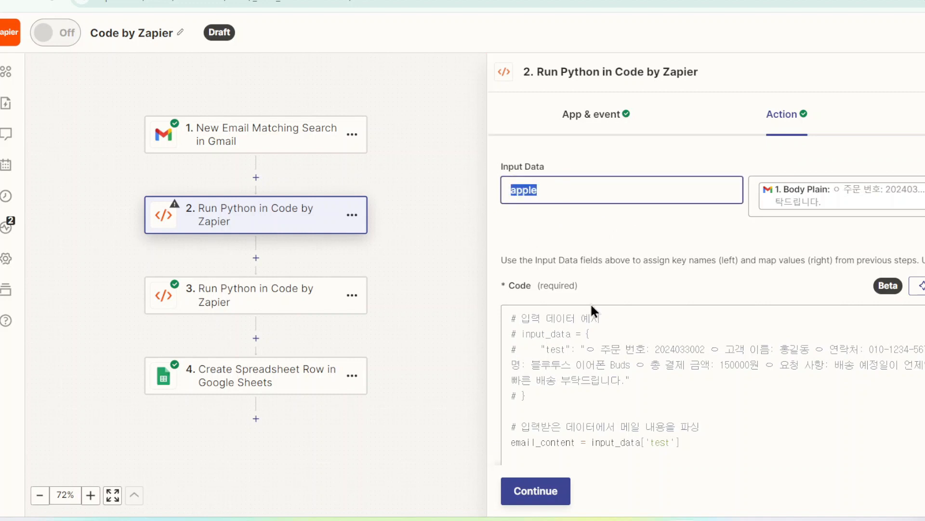
pyautogui.moveTo(646, 443); pyautogui.dragTo(674, 443)
pyautogui.moveTo(548, 189); pyautogui.dragTo(508, 189)
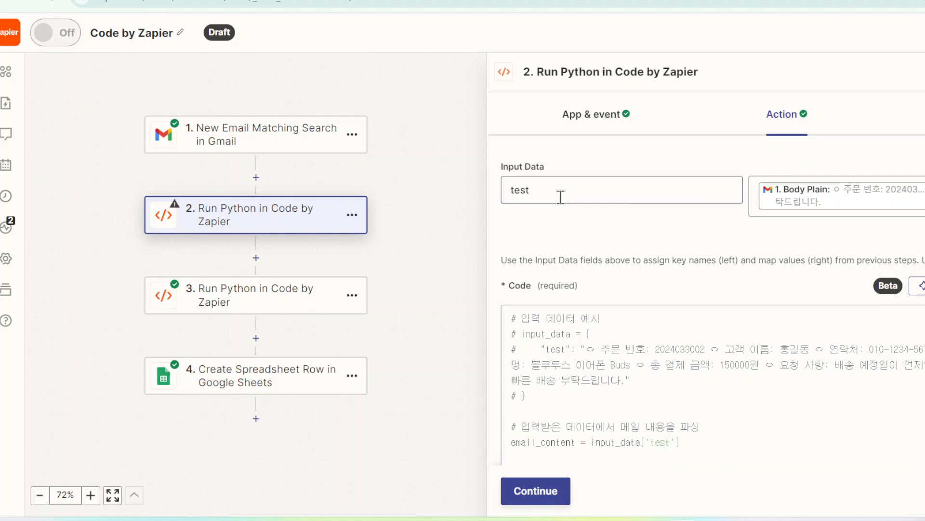
# Step: Compare the input data key with the input_data reference and read through the rest of the Python code
pyautogui.moveTo(555, 188); pyautogui.dragTo(506, 189)
pyautogui.moveTo(647, 443); pyautogui.dragTo(670, 442)
pyautogui.moveTo(649, 443); pyautogui.dragTo(662, 442)
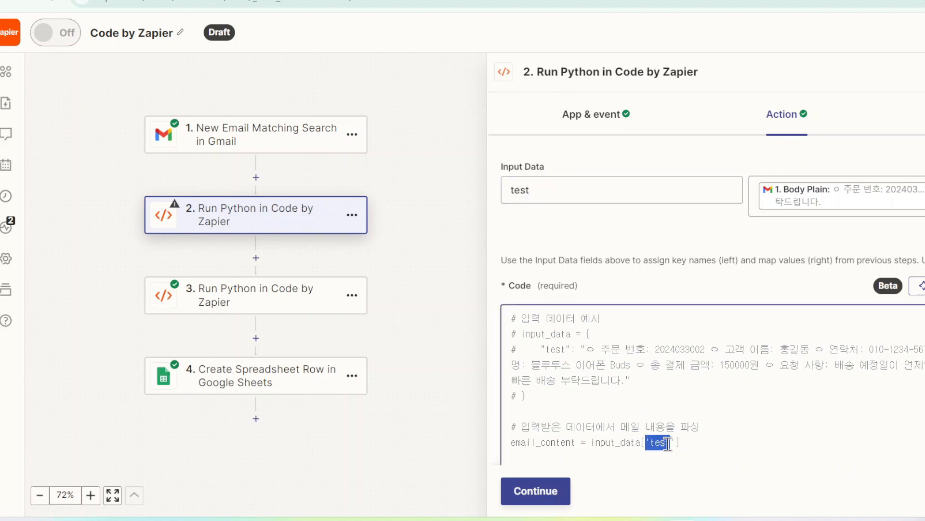
pyautogui.scroll(-2, 705, 438)
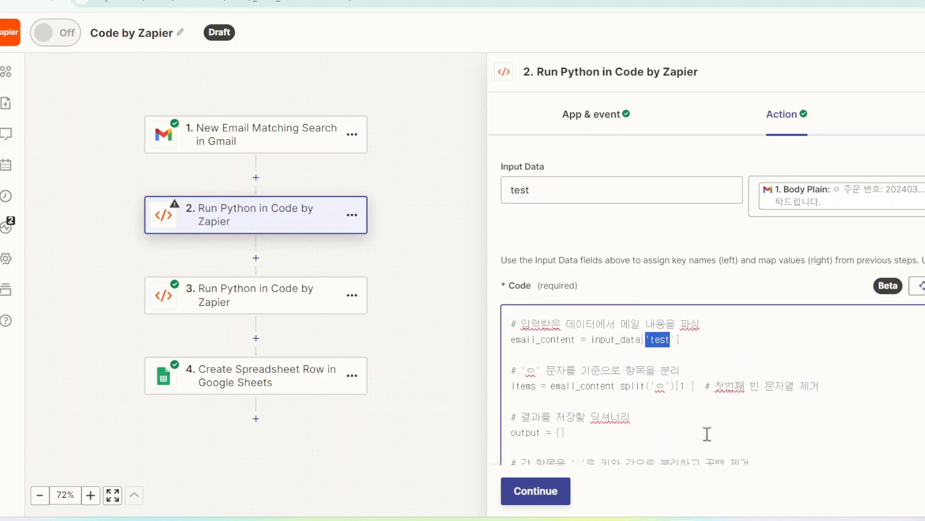
pyautogui.scroll(-2, 705, 434)
pyautogui.scroll(5, 705, 434)
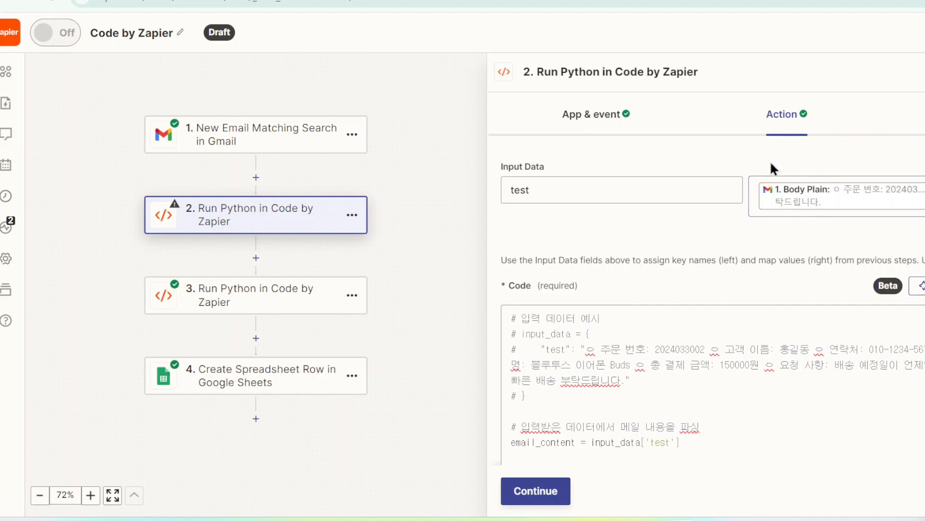
# Step: Try adding two extra key-value rows to the input data, and remove them
pyautogui.click(924, 236)
pyautogui.click(921, 270)
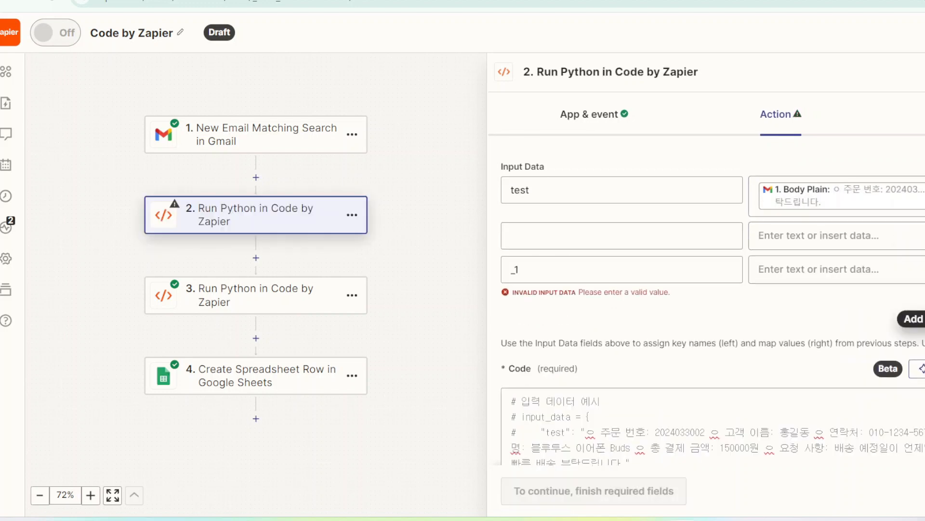
pyautogui.click(914, 319)
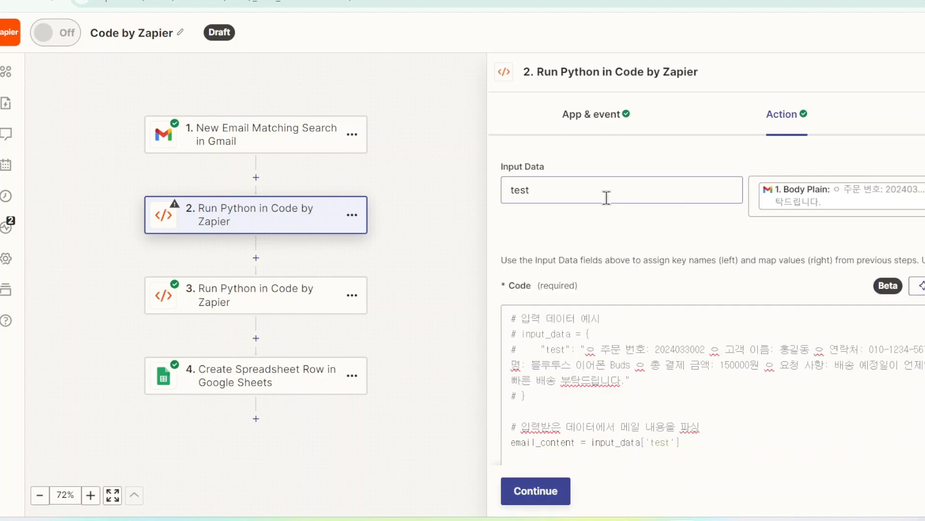
# Step: Check the input data key and the Gmail fields available for its mapped value
pyautogui.click(568, 192)
pyautogui.moveTo(568, 192); pyautogui.dragTo(508, 191)
pyautogui.click(559, 193)
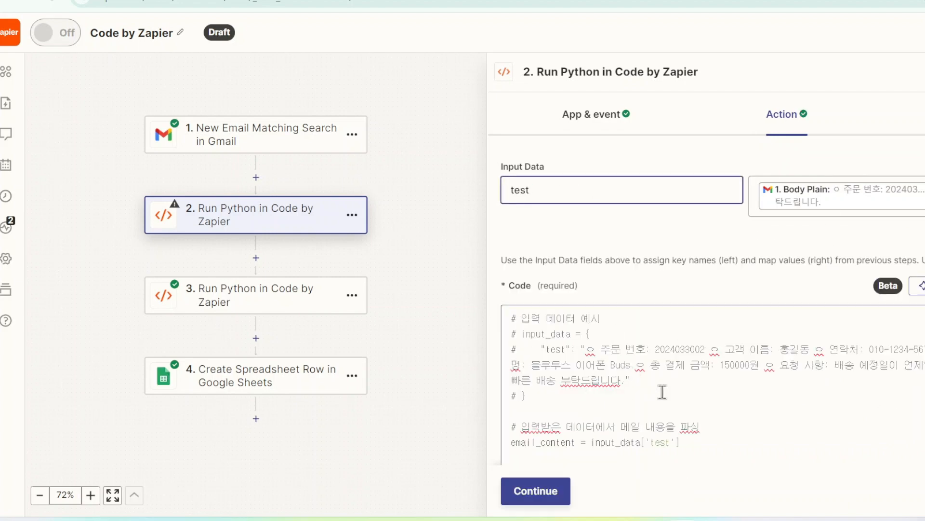
pyautogui.moveTo(549, 189); pyautogui.dragTo(506, 190)
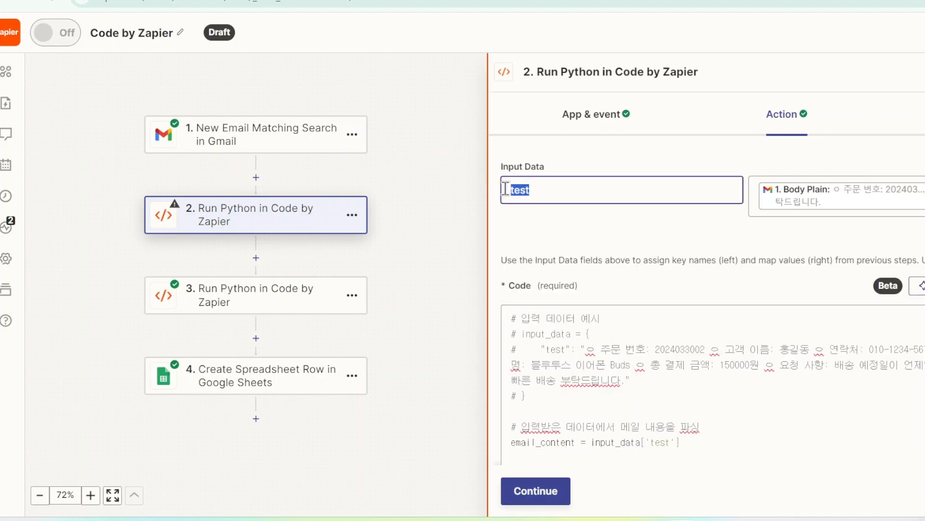
pyautogui.click(829, 211)
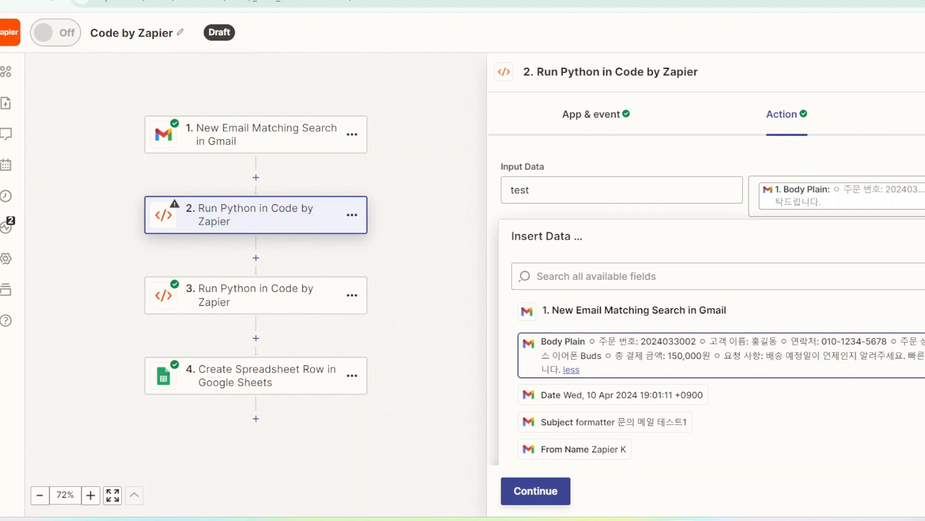
pyautogui.click(911, 237)
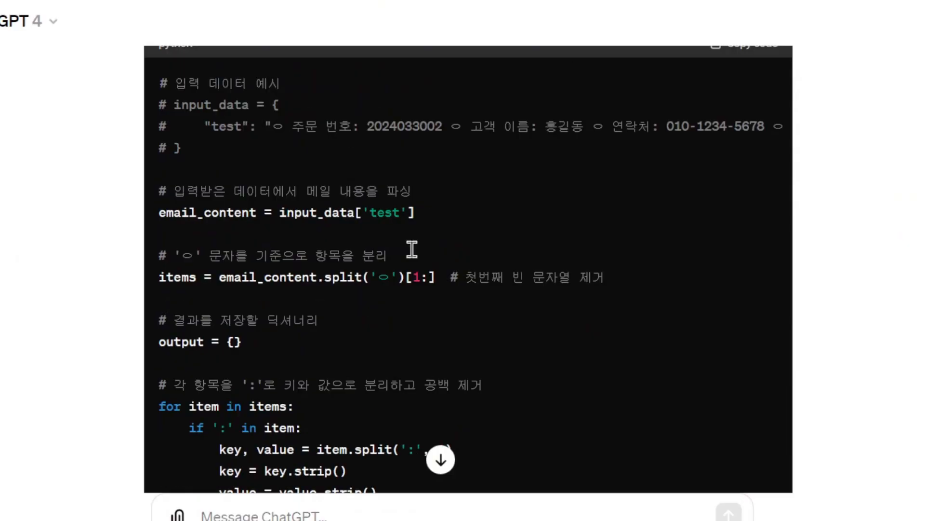
# Step: Review the prompt in the ChatGPT conversation, especially the lines defining the key name and the mapped email values
pyautogui.scroll(10, 471, 248)
pyautogui.scroll(3, 239, 202)
pyautogui.moveTo(144, 91); pyautogui.dragTo(641, 451)
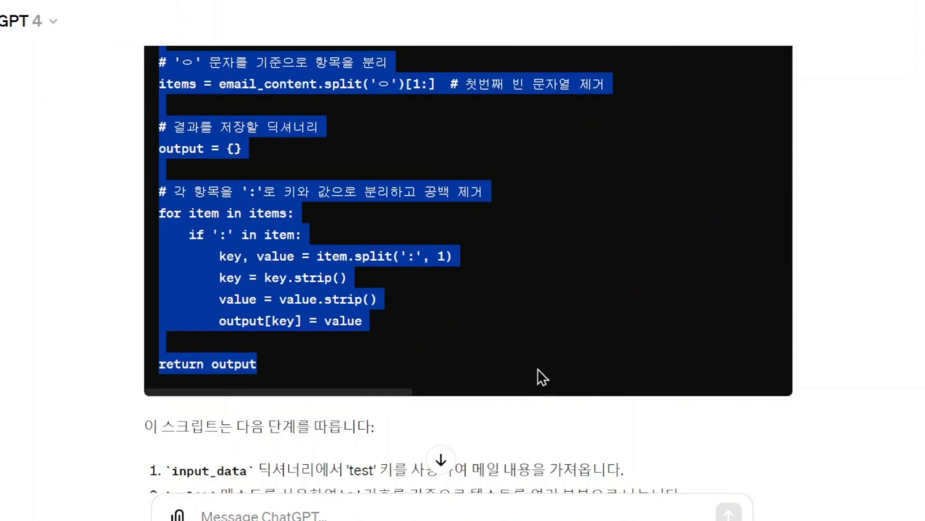
pyautogui.scroll(2, 539, 367)
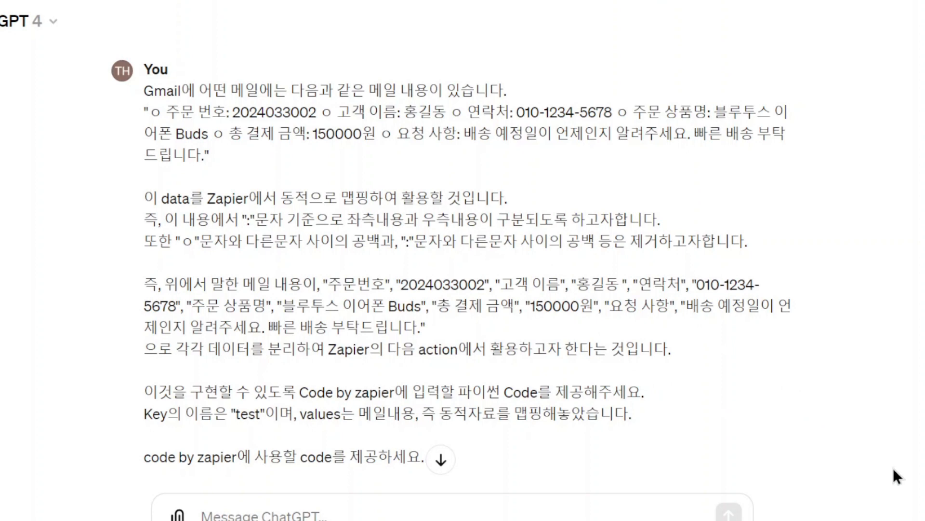
pyautogui.moveTo(145, 414); pyautogui.dragTo(294, 414)
pyautogui.moveTo(236, 413); pyautogui.dragTo(356, 413)
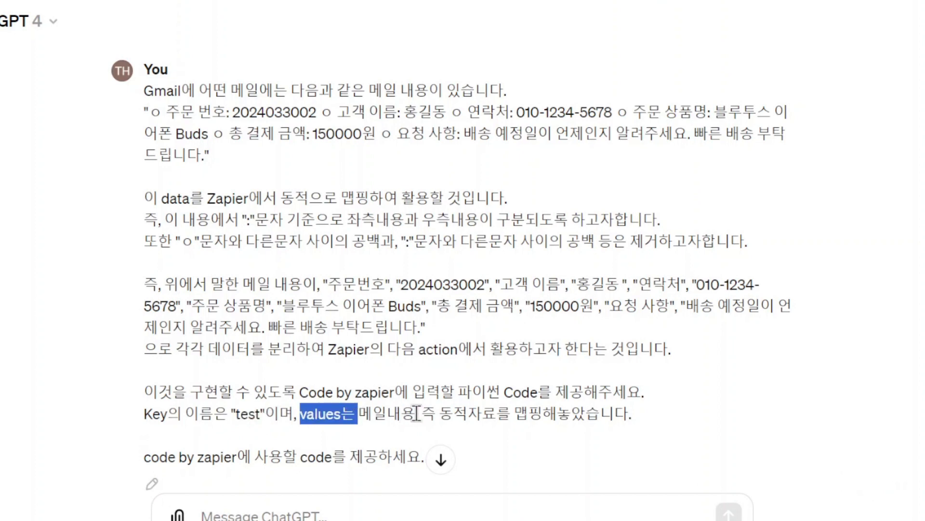
pyautogui.moveTo(415, 414); pyautogui.dragTo(545, 413)
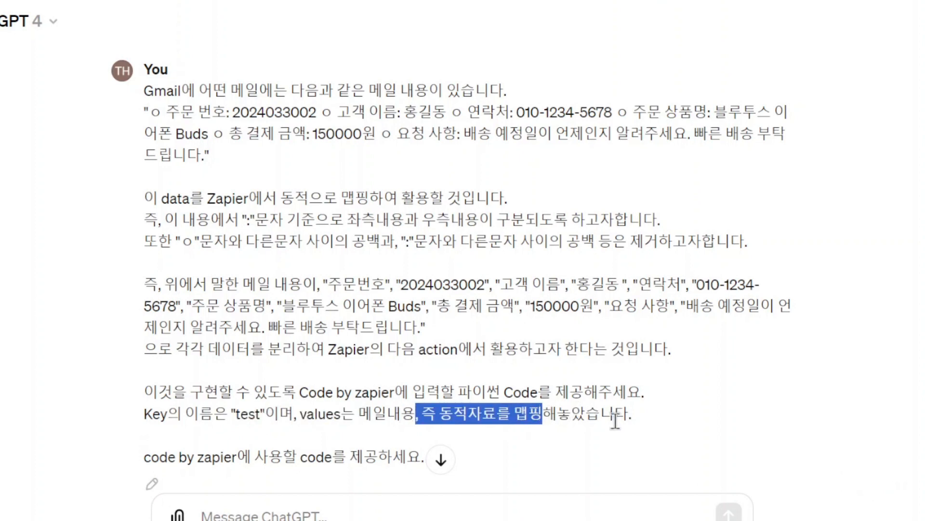
pyautogui.click(659, 414)
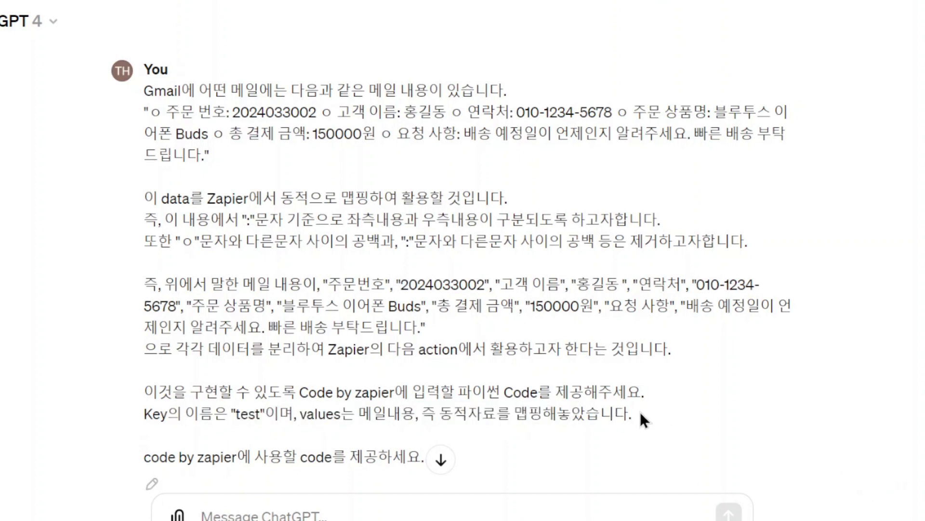
# Step: Examine the prompt's request for Python code and the script ChatGPT generated in response
pyautogui.scroll(-10, 421, 355)
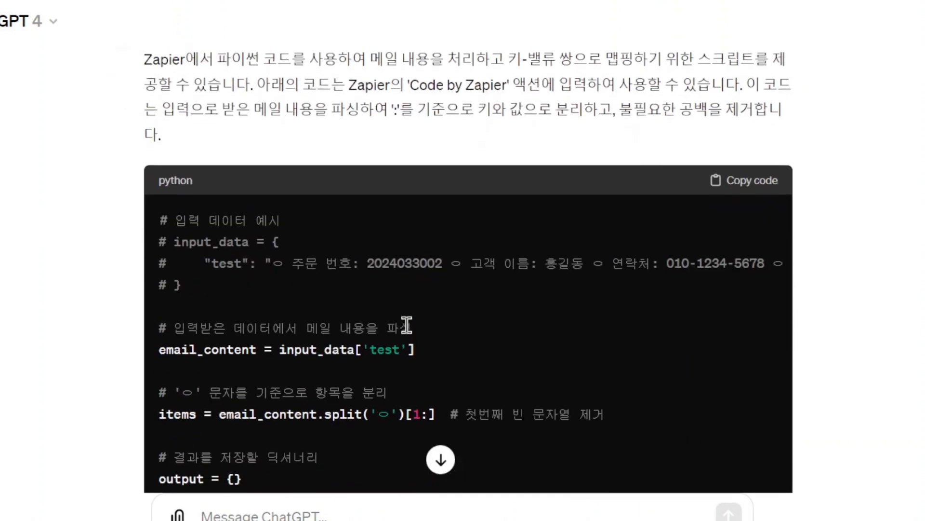
pyautogui.scroll(-2, 406, 325)
pyautogui.scroll(1, 413, 320)
pyautogui.scroll(-1, 417, 321)
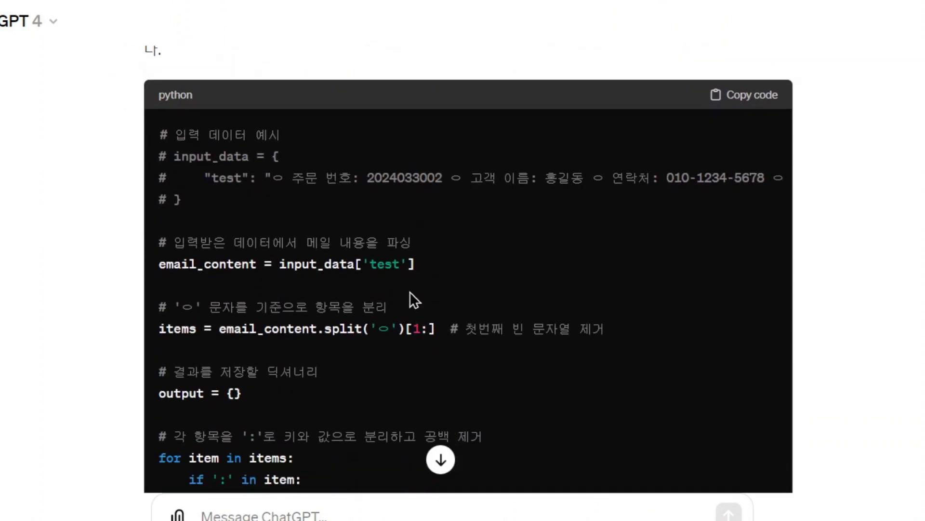
pyautogui.scroll(8, 414, 291)
pyautogui.moveTo(472, 228); pyautogui.dragTo(579, 224)
pyautogui.scroll(-1, 365, 313)
pyautogui.moveTo(455, 147); pyautogui.dragTo(582, 148)
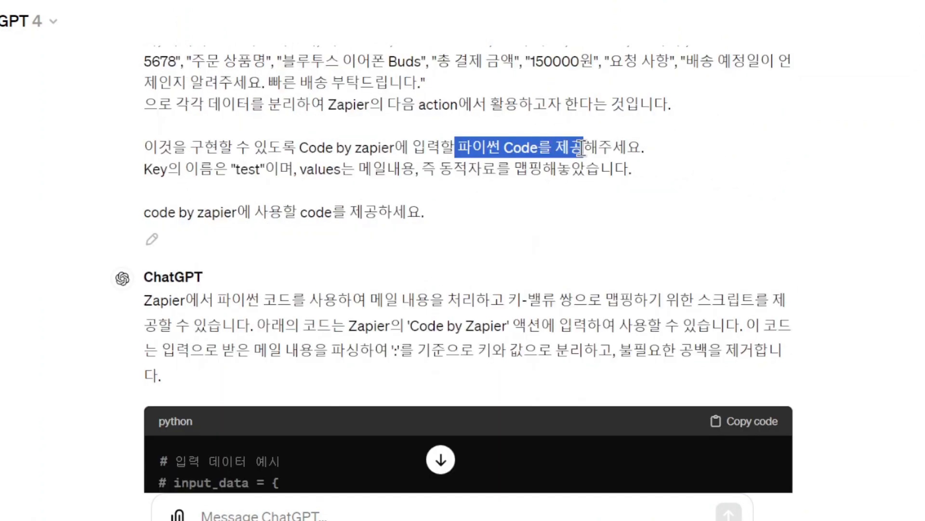
pyautogui.scroll(-3, 608, 284)
pyautogui.scroll(-3, 376, 279)
pyautogui.moveTo(162, 217); pyautogui.dragTo(445, 374)
pyautogui.scroll(5, 490, 334)
pyautogui.scroll(-2, 646, 310)
# Step: Copy ChatGPT's Python script, replace the code in Zapier's Run Python step with it, and test the step
pyautogui.click(749, 177)
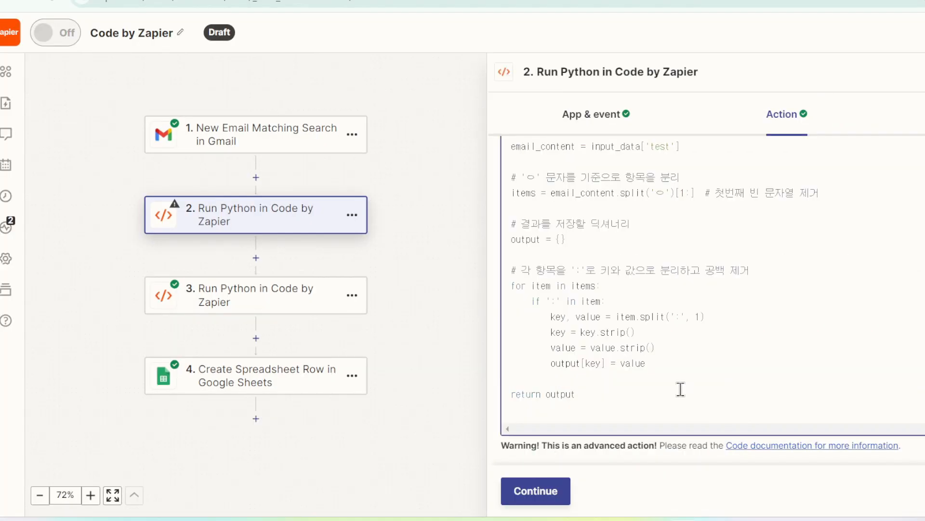
pyautogui.hotkey('ctrl', 'a')
pyautogui.press('BackSpace')
pyautogui.hotkey('ctrl', 'v')
pyautogui.scroll(3, 685, 347)
pyautogui.click(550, 491)
pyautogui.click(603, 501)
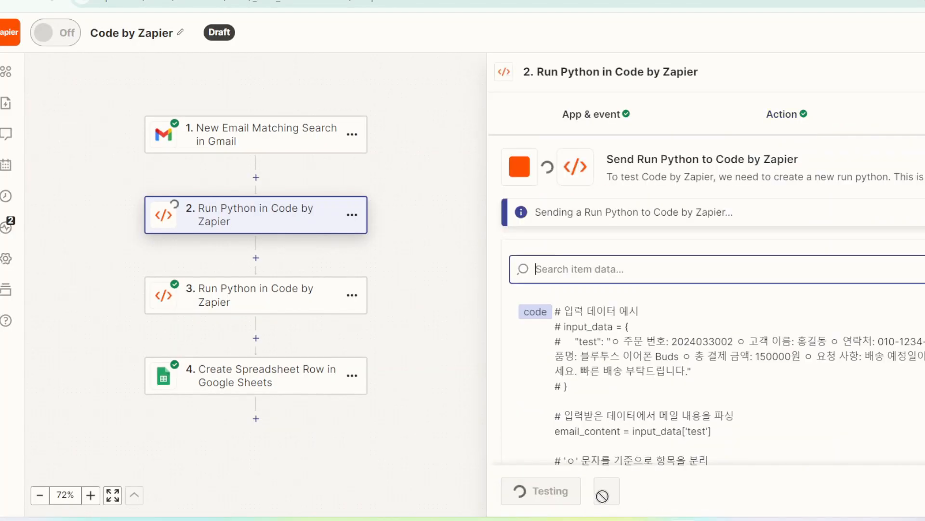
# Step: Examine the test output for each parsed field, from the order number and customer name to the payment amount and request
pyautogui.moveTo(551, 309); pyautogui.dragTo(652, 309)
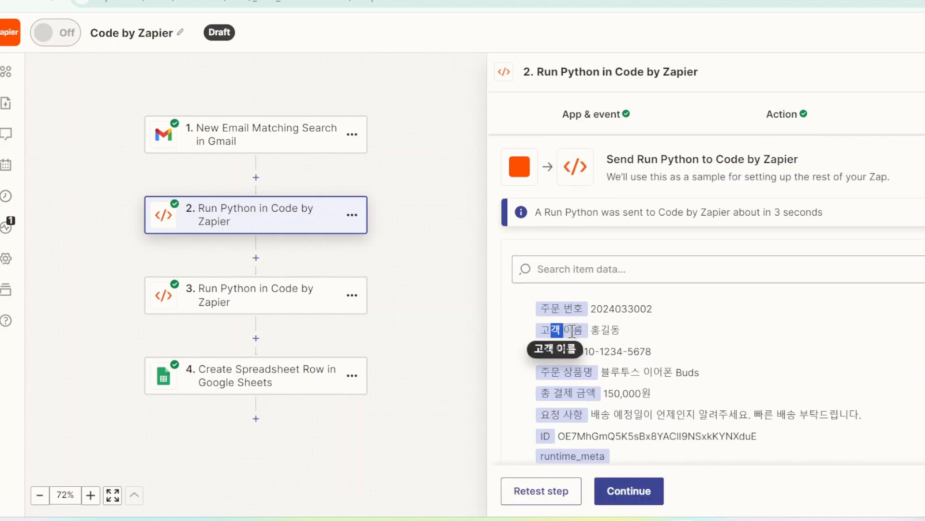
pyautogui.moveTo(551, 331); pyautogui.dragTo(625, 331)
pyautogui.moveTo(551, 352); pyautogui.dragTo(642, 351)
pyautogui.moveTo(542, 373); pyautogui.dragTo(681, 376)
pyautogui.click(552, 392)
pyautogui.moveTo(552, 392); pyautogui.dragTo(592, 393)
pyautogui.moveTo(562, 415); pyautogui.dragTo(818, 416)
pyautogui.click(788, 432)
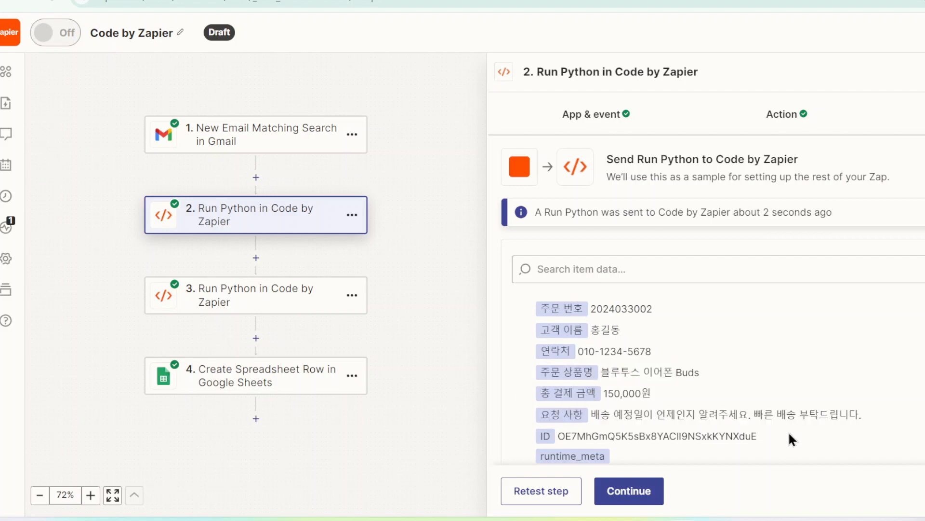
# Step: Choose Email C as the Gmail trigger's test record and continue through the Run Python step's setup to its test
pyautogui.click(271, 143)
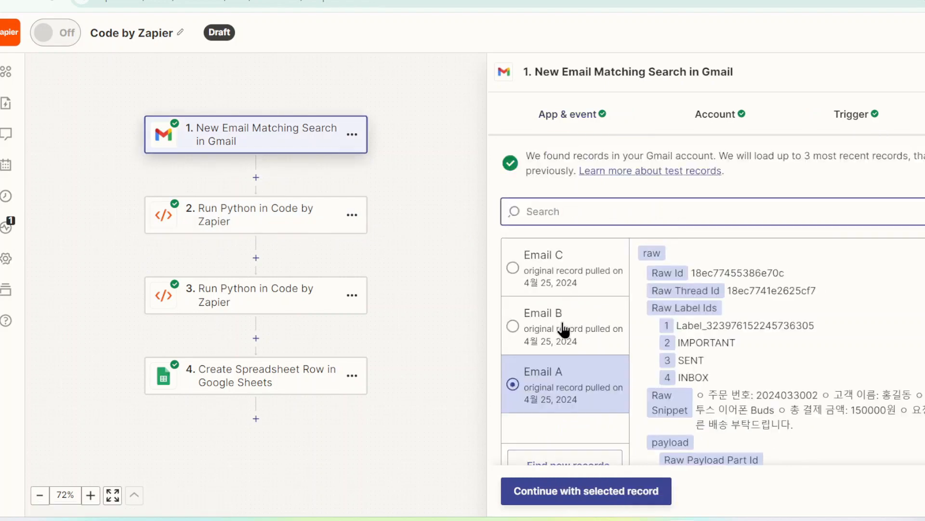
pyautogui.click(563, 312)
pyautogui.click(563, 263)
pyautogui.click(592, 491)
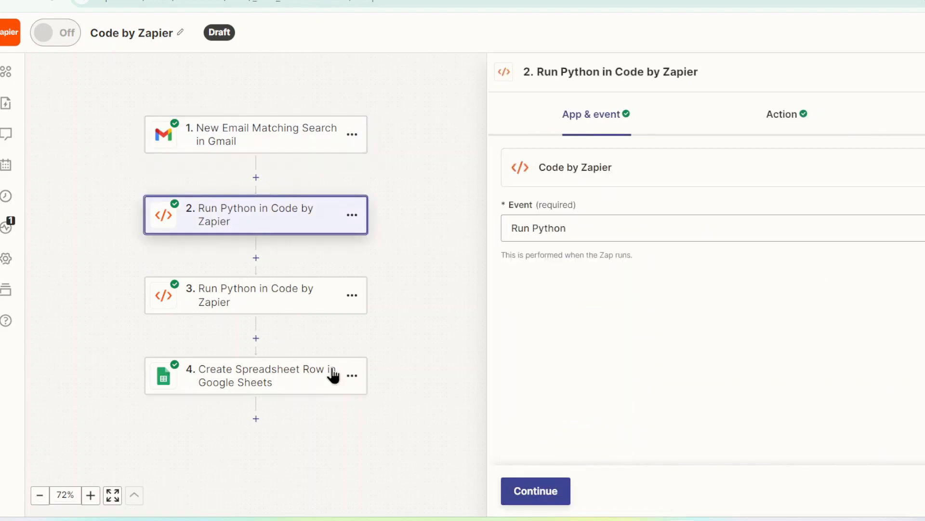
pyautogui.click(549, 492)
pyautogui.click(562, 491)
# Step: Examine the Run Python step's data for the newly selected email record
pyautogui.moveTo(609, 305); pyautogui.dragTo(632, 305)
pyautogui.moveTo(610, 369); pyautogui.dragTo(667, 368)
pyautogui.moveTo(611, 411); pyautogui.dragTo(665, 411)
pyautogui.scroll(-1, 624, 396)
pyautogui.moveTo(606, 385); pyautogui.dragTo(687, 394)
pyautogui.moveTo(655, 424); pyautogui.dragTo(678, 426)
# Step: In the Google Sheets row step, replace the 주문번호 mapping with the Run Python step's 주문 번호 output
pyautogui.click(281, 205)
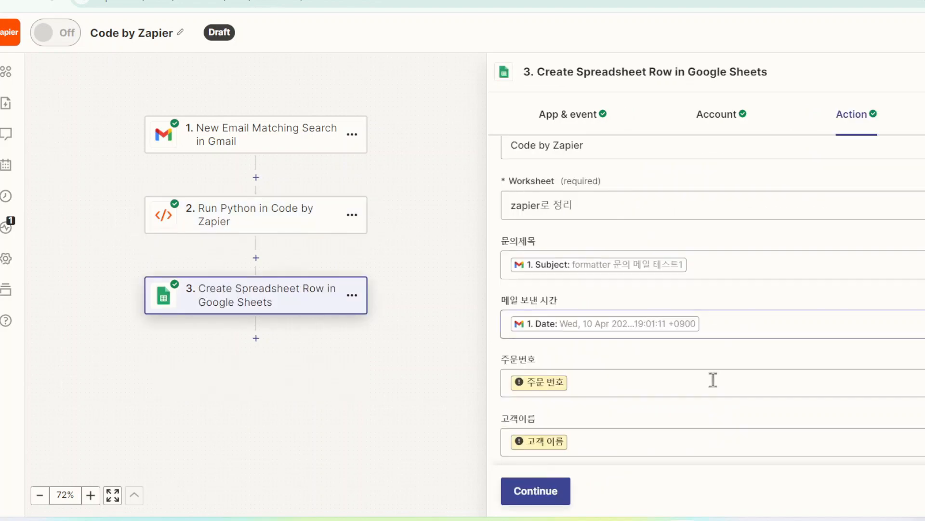
pyautogui.click(640, 380)
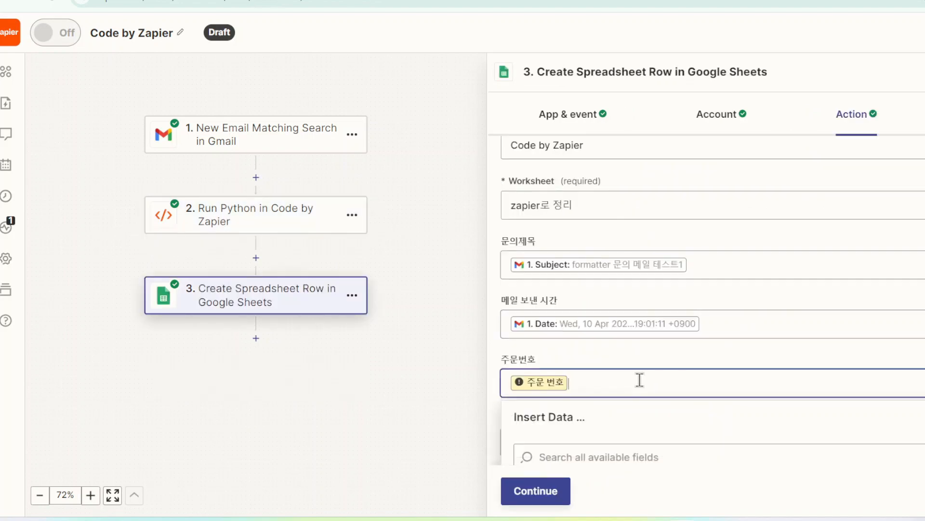
pyautogui.press('BackSpace')
pyautogui.scroll(-4, 702, 332)
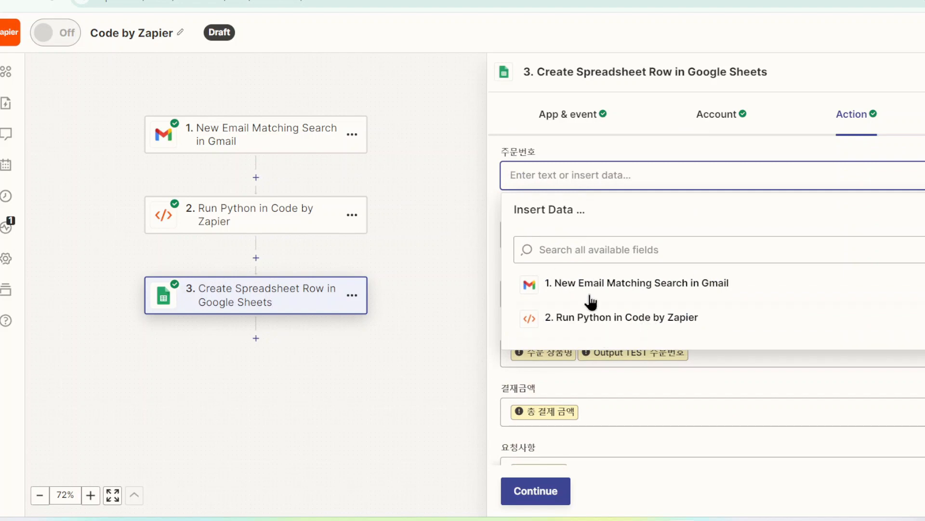
pyautogui.click(619, 319)
pyautogui.click(586, 460)
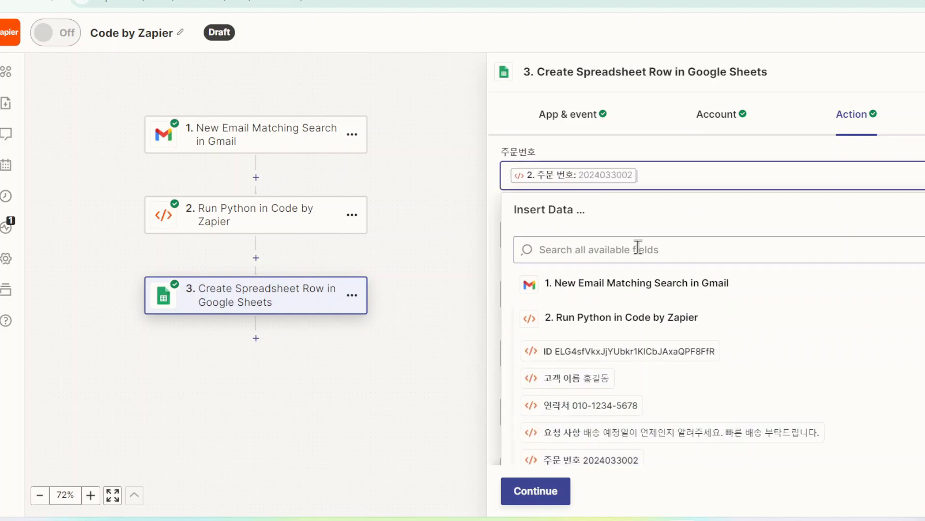
# Step: Map the row's 고객이름 and 고객연락처 fields to the Run Python step's 고객 이름 and 연락처 outputs
pyautogui.click(693, 158)
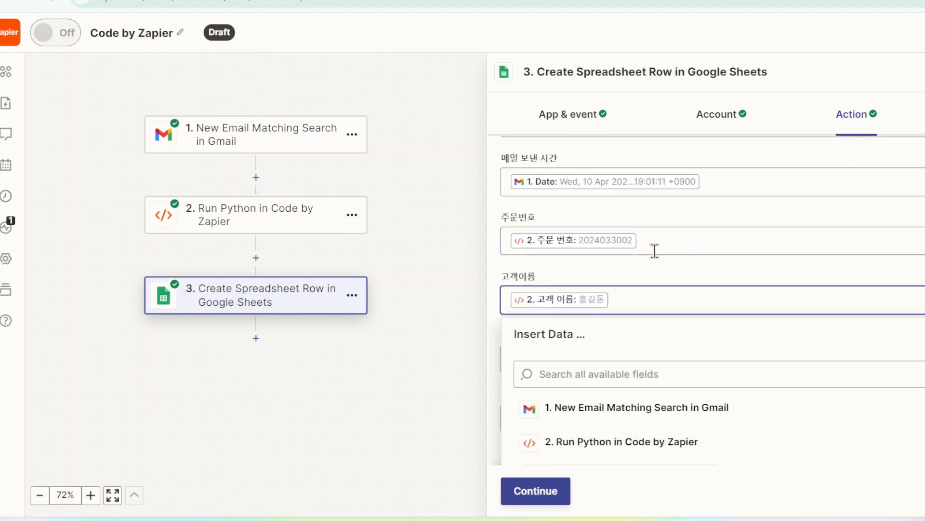
pyautogui.click(640, 276)
pyautogui.scroll(-1, 640, 324)
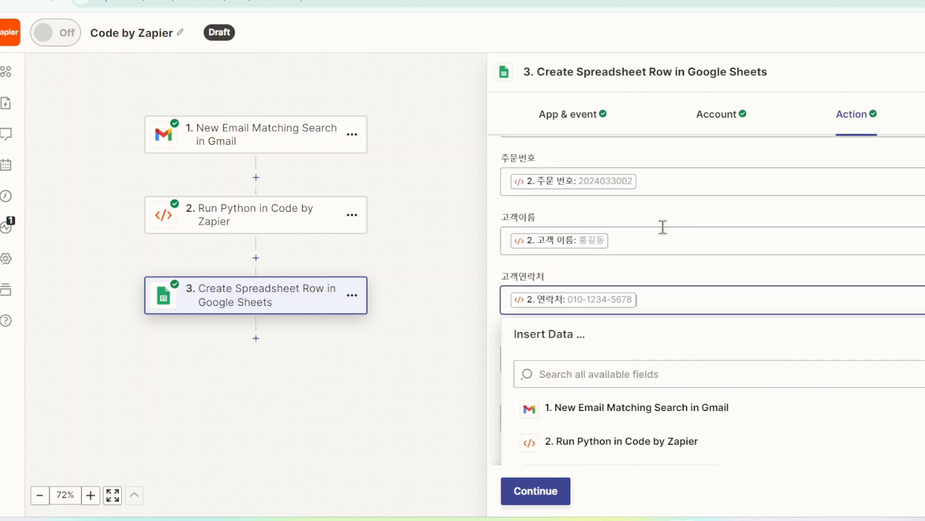
pyautogui.click(662, 226)
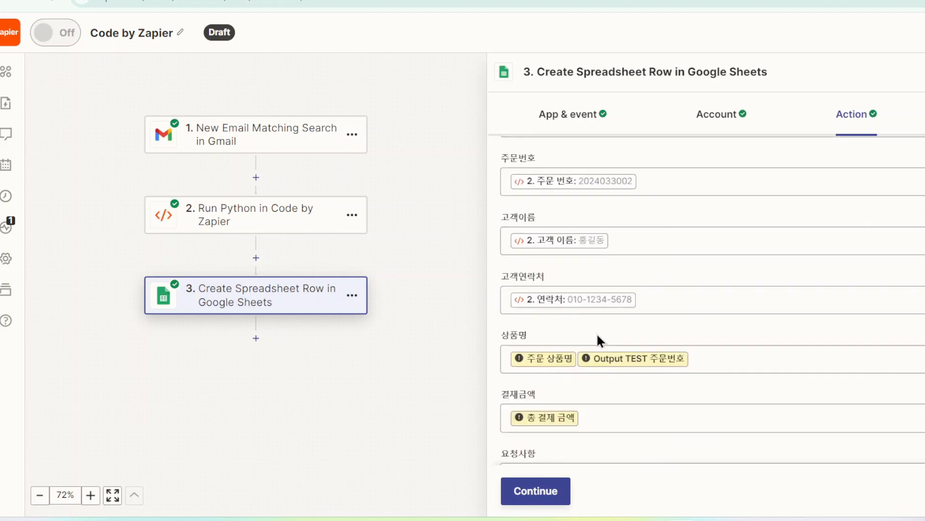
# Step: Map 상품명, 결재금액 and 요청사항 to the Run Python step's 주문 상품명, 총 결제 금액 and 요청 사항 outputs and test the row
pyautogui.click(608, 370)
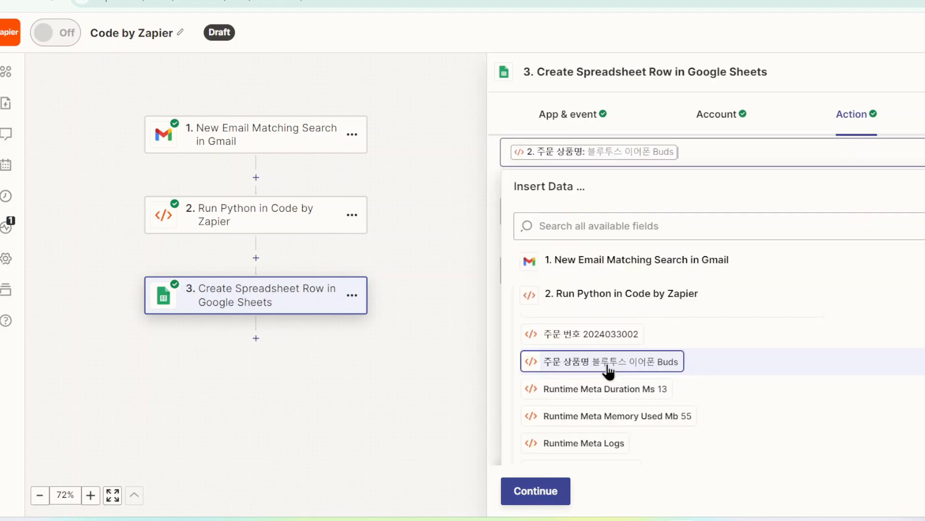
pyautogui.click(602, 379)
pyautogui.scroll(-5, 637, 381)
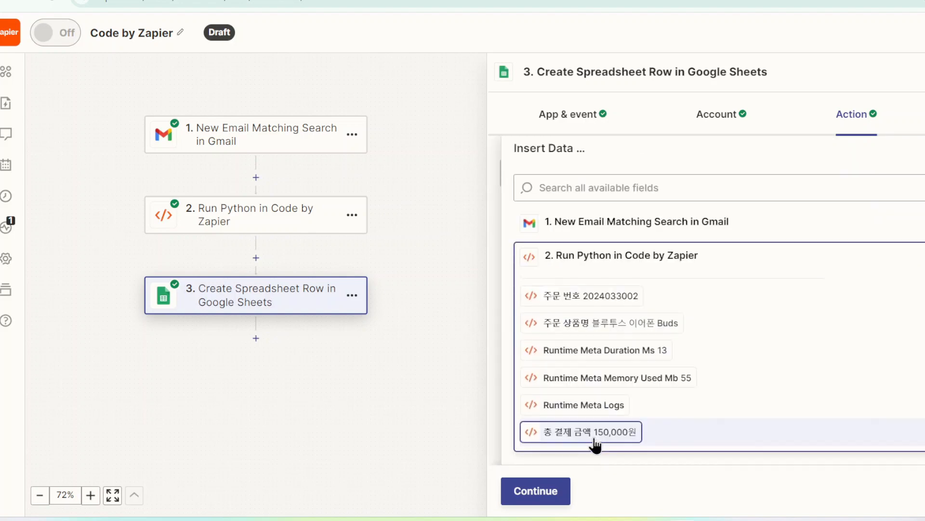
pyautogui.click(597, 441)
pyautogui.click(672, 201)
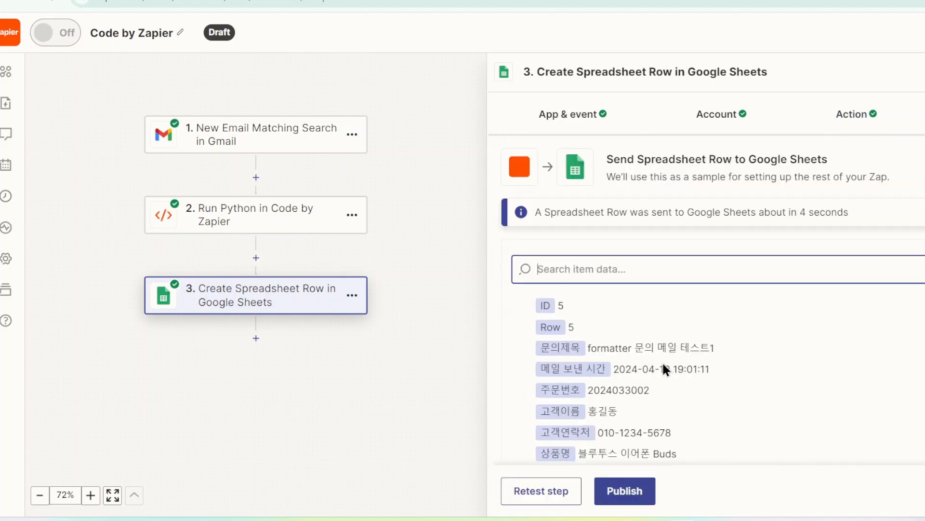
# Step: Examine the field values of the test row sent to Google Sheets, from 문의제목 to 요청사항
pyautogui.moveTo(557, 350); pyautogui.dragTo(857, 419)
pyautogui.click(744, 373)
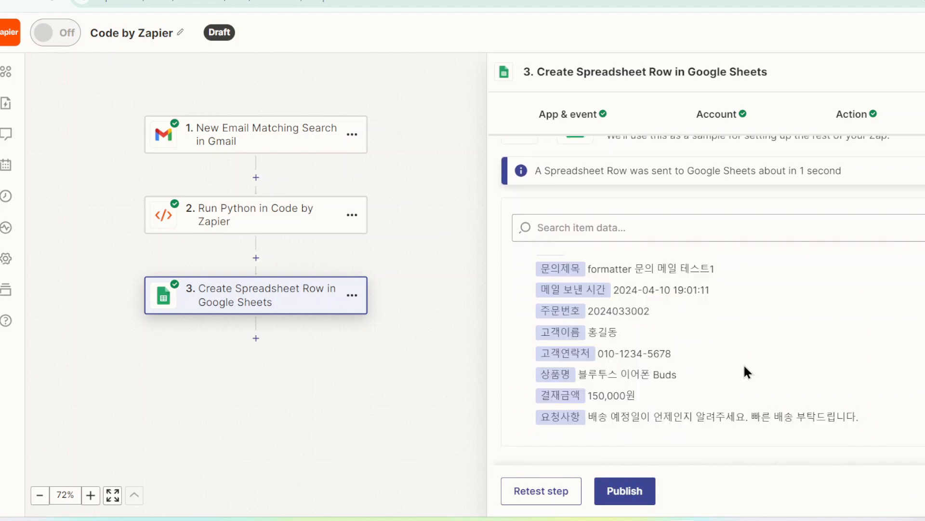
pyautogui.hotkey('alt', 'Tab')
pyautogui.hotkey('alt', 'Tab')
# Step: Review the Run Python step's test input key alongside the PDF notes on key names, values and return()
pyautogui.moveTo(184, 459); pyautogui.dragTo(814, 474)
pyautogui.scroll(-5, 814, 474)
pyautogui.moveTo(198, 436); pyautogui.dragTo(679, 432)
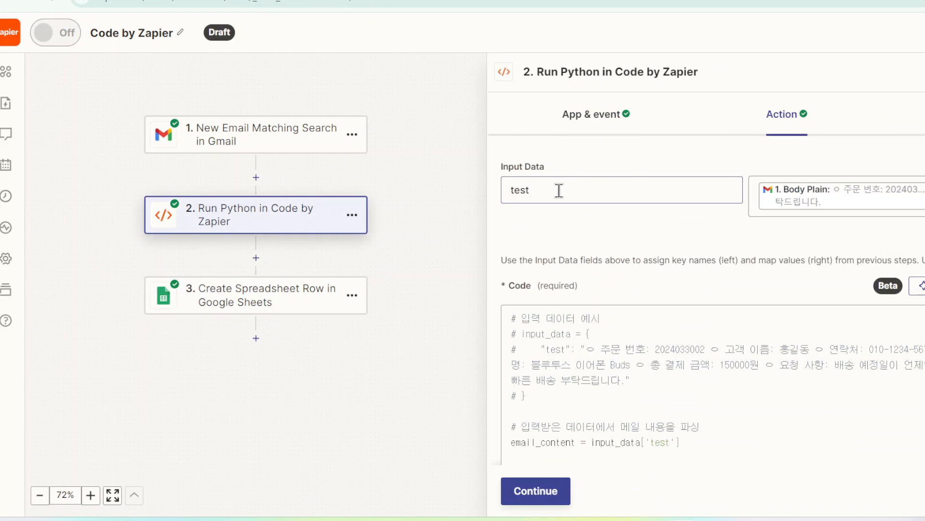
pyautogui.moveTo(559, 190); pyautogui.dragTo(500, 190)
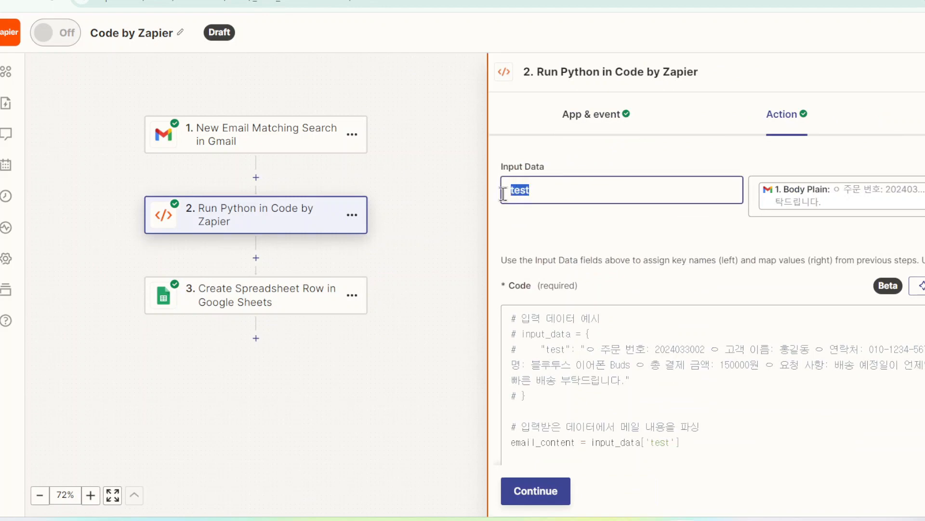
pyautogui.scroll(-2, 657, 339)
pyautogui.moveTo(646, 338)
pyautogui.mouseDown()
pyautogui.moveTo(683, 341)
pyautogui.moveTo(676, 339)
pyautogui.mouseUp()
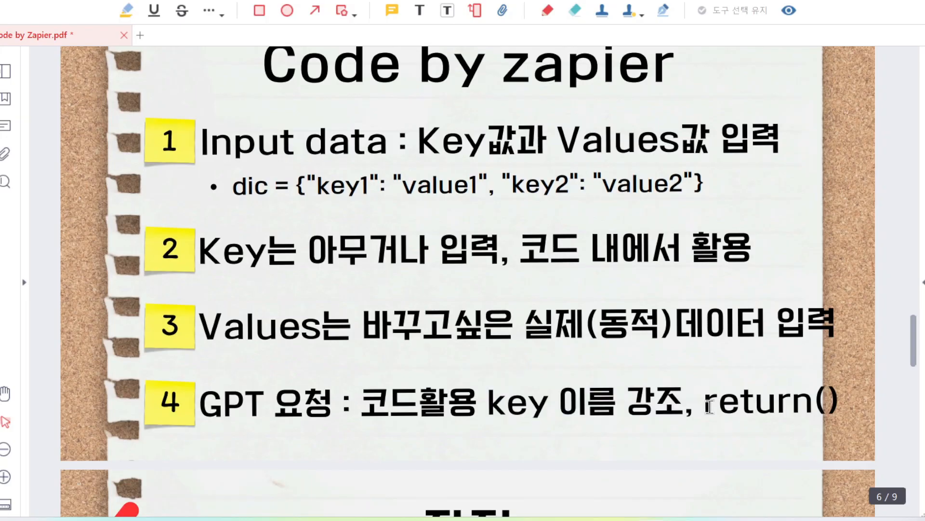
pyautogui.moveTo(705, 406); pyautogui.dragTo(838, 401)
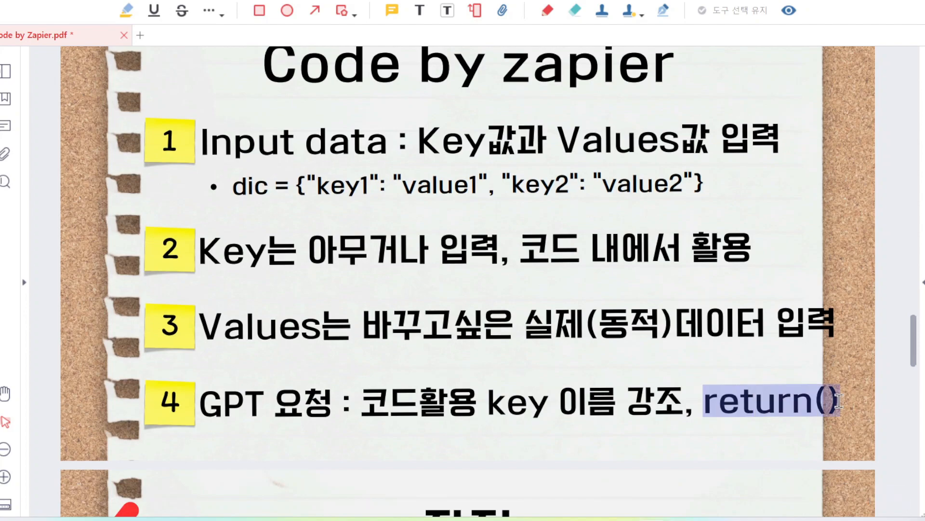
# Step: Switch to the ChatGPT 4 conversation and examine the return output line that ends the generated code
pyautogui.hotkey('alt', 'Tab')
pyautogui.hotkey('alt', 'Tab')
pyautogui.press('Tab')
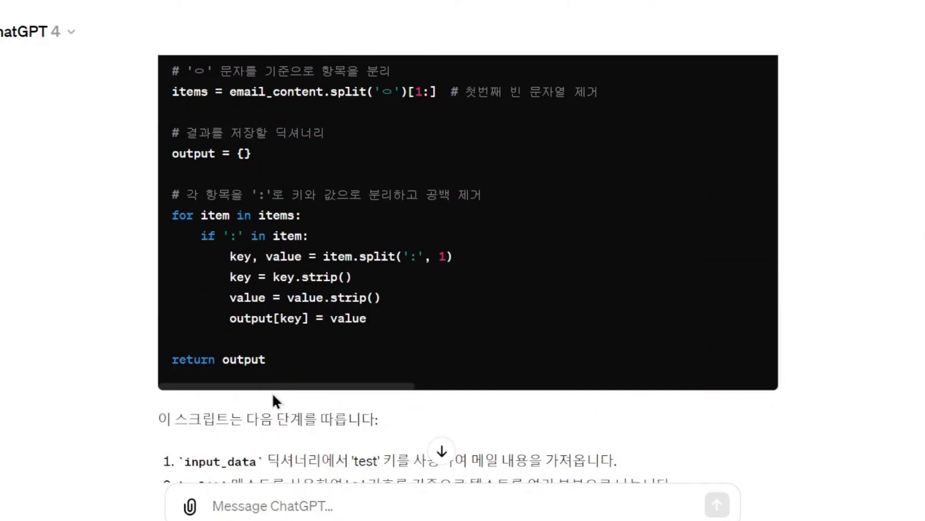
pyautogui.moveTo(222, 359); pyautogui.dragTo(172, 359)
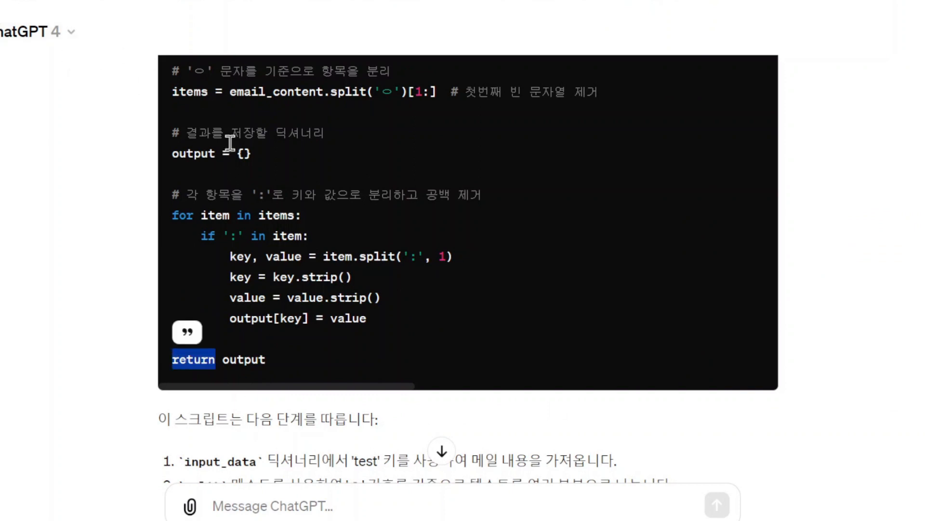
pyautogui.click(214, 215)
pyautogui.doubleClick(178, 359)
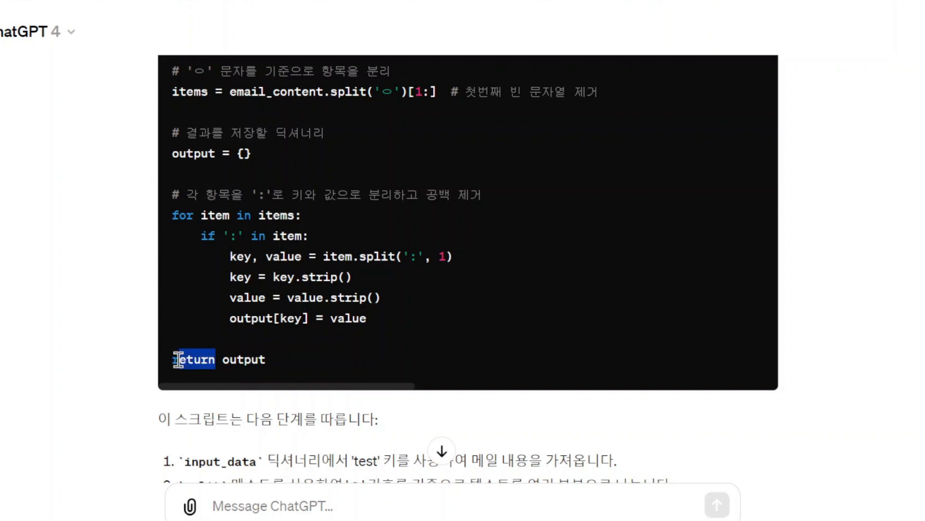
pyautogui.click(214, 361)
pyautogui.moveTo(215, 360); pyautogui.dragTo(172, 352)
pyautogui.click(129, 338)
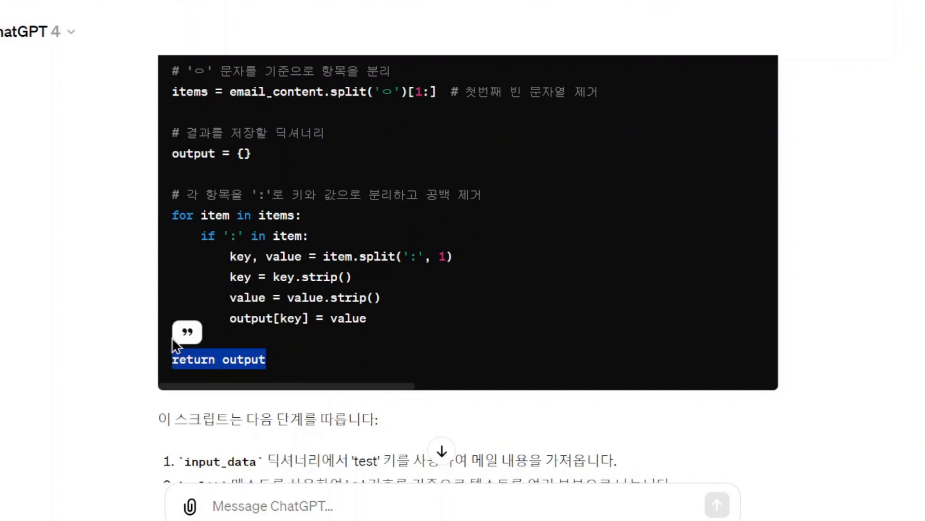
pyautogui.click(140, 271)
# Step: Open the ChatGPT 3.5 answer and examine the print(result) line at the end of its code
pyautogui.click(50, 32)
pyautogui.click(58, 183)
pyautogui.scroll(2, 306, 316)
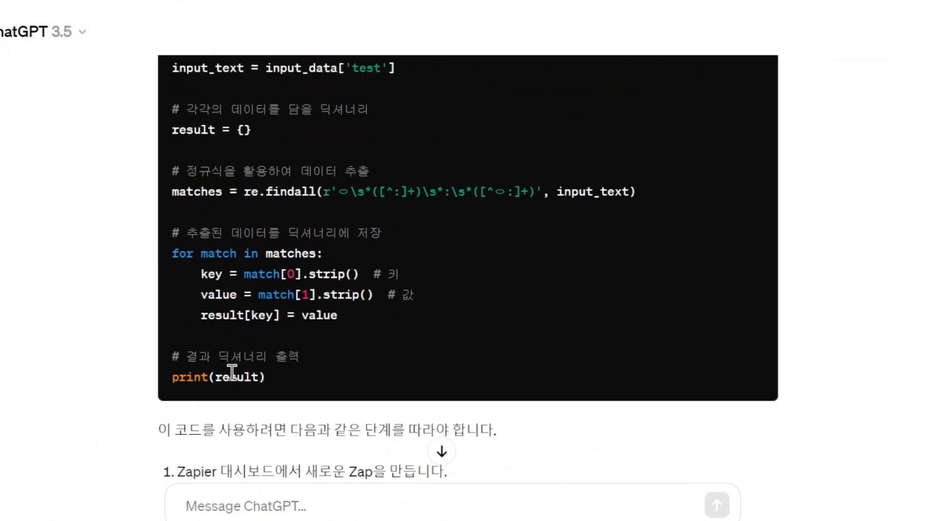
pyautogui.doubleClick(174, 377)
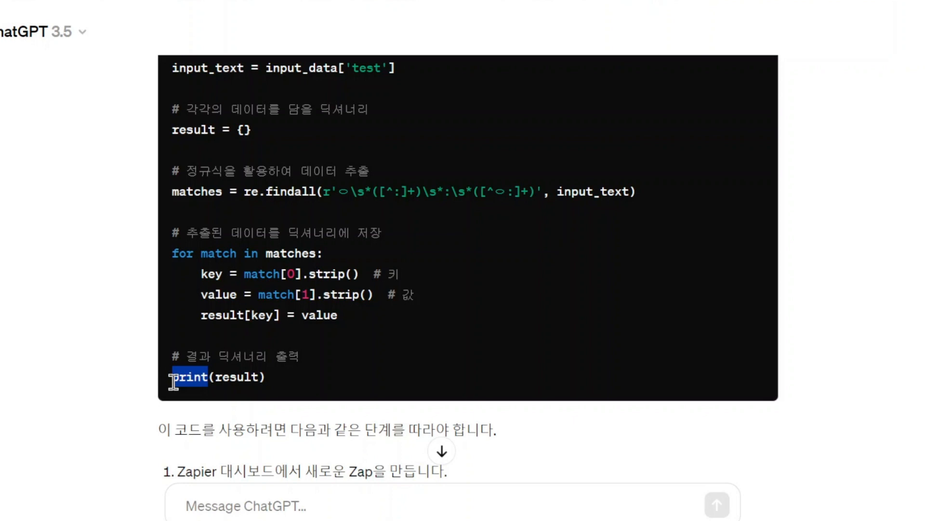
pyautogui.click(251, 392)
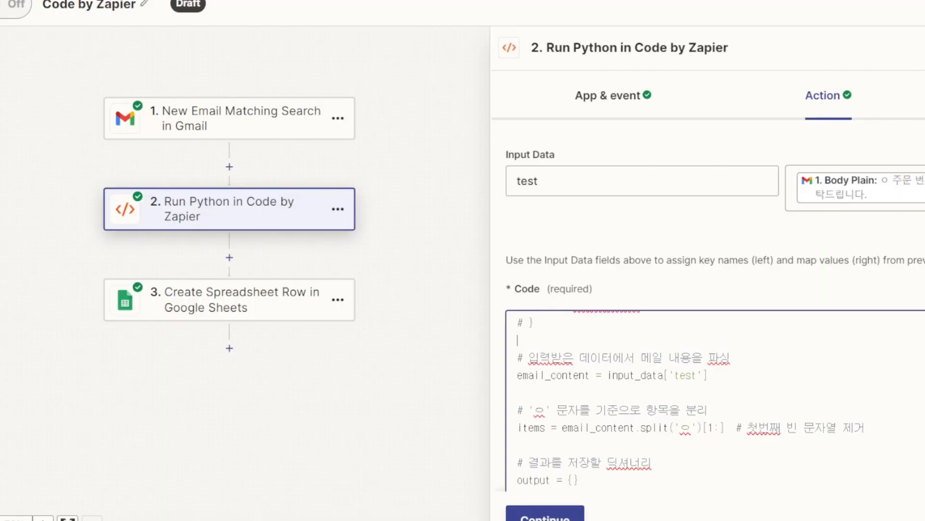
# Step: Review the parsing code in Zapier's Run Python step and go back to the prompt in the ChatGPT 4 conversation
pyautogui.scroll(3, 713, 400)
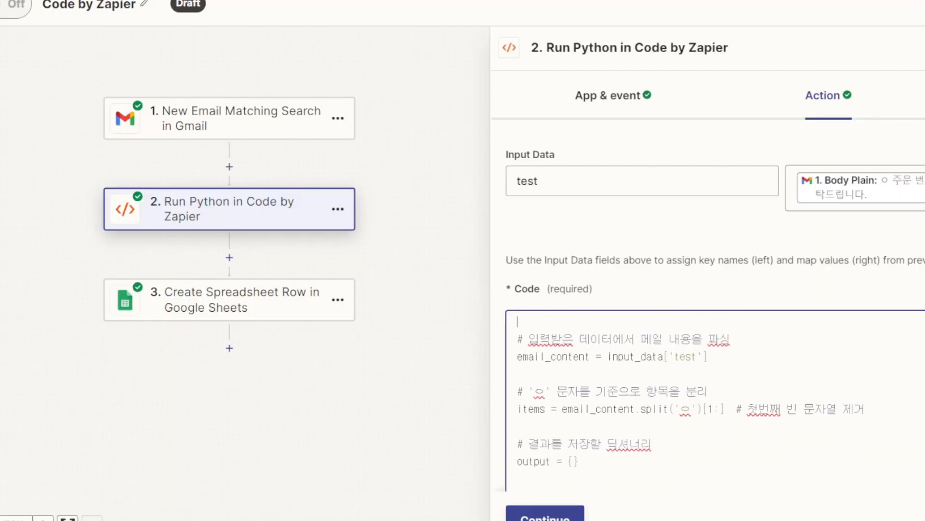
pyautogui.scroll(-3, 713, 400)
pyautogui.scroll(3, 714, 400)
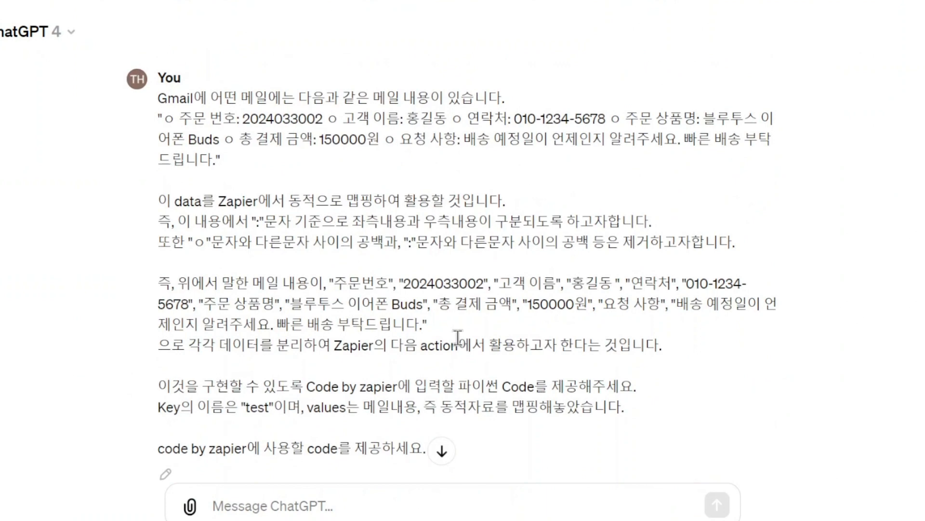
# Step: Examine the prompt's opening part, covering the sample Gmail text and the dynamic mapping in Zapier
pyautogui.moveTo(150, 88); pyautogui.dragTo(472, 444)
pyautogui.click(538, 355)
pyautogui.moveTo(159, 99); pyautogui.dragTo(219, 139)
pyautogui.click(163, 102)
pyautogui.moveTo(160, 102); pyautogui.dragTo(503, 100)
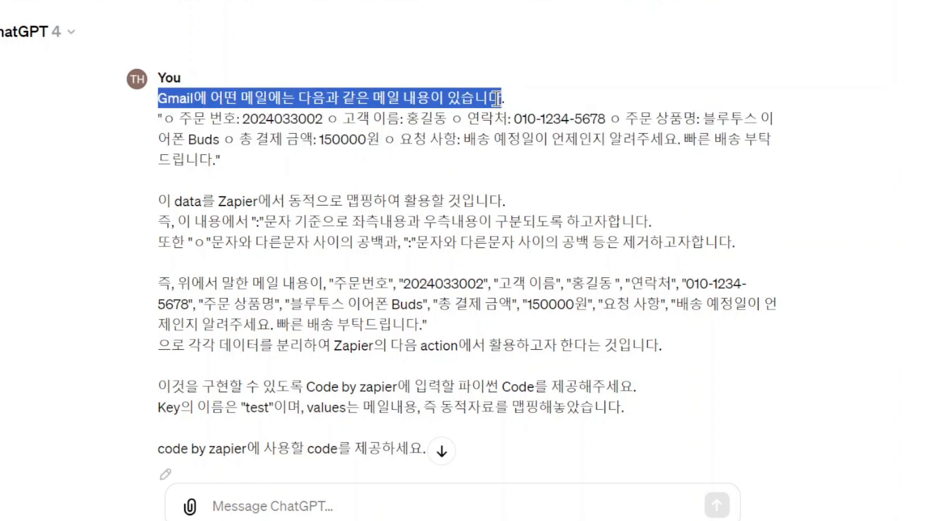
pyautogui.click(253, 153)
pyautogui.moveTo(227, 159); pyautogui.dragTo(164, 122)
pyautogui.moveTo(159, 198); pyautogui.dragTo(505, 199)
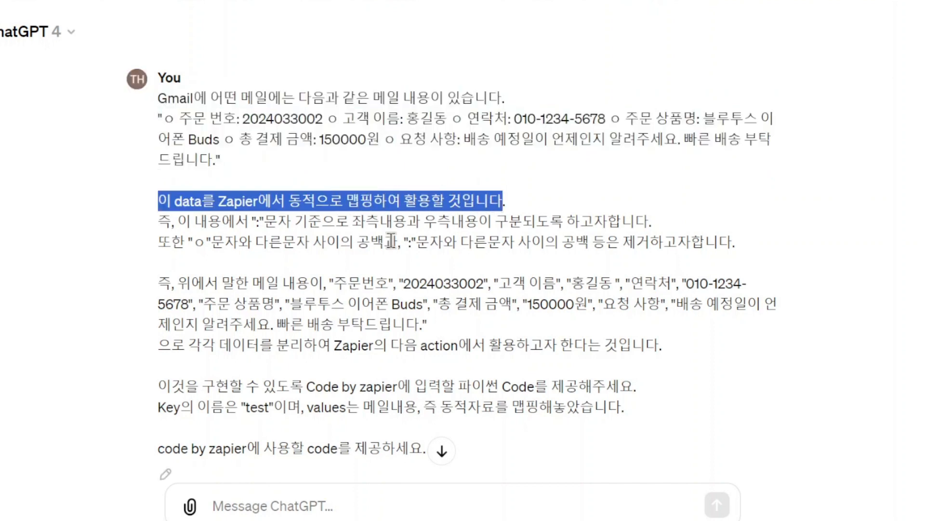
# Step: Examine the prompt's rules for splitting at ":" and removing the spaces around the "ㅇ" and ":" characters
pyautogui.doubleClick(258, 221)
pyautogui.moveTo(188, 244); pyautogui.dragTo(209, 245)
pyautogui.moveTo(250, 221); pyautogui.dragTo(262, 222)
pyautogui.click(257, 241)
pyautogui.moveTo(187, 241); pyautogui.dragTo(212, 239)
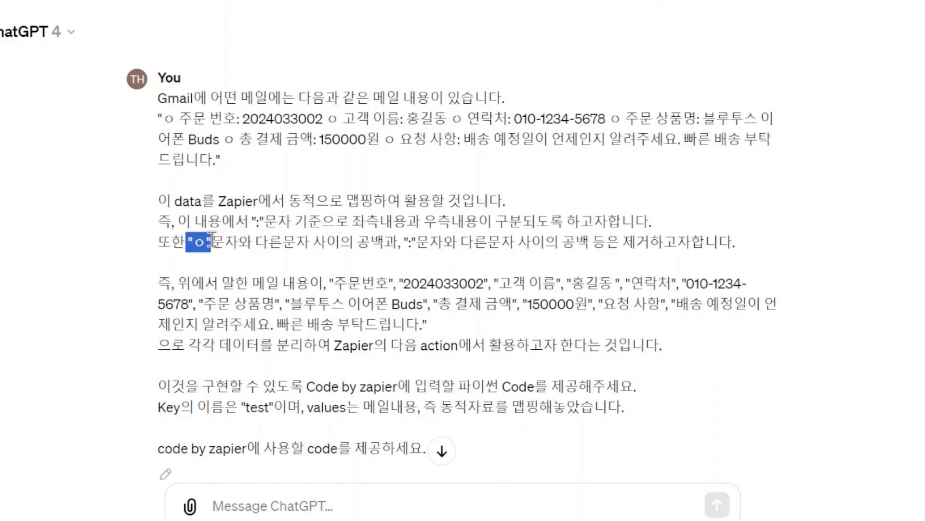
pyautogui.moveTo(402, 243); pyautogui.dragTo(664, 241)
pyautogui.click(359, 293)
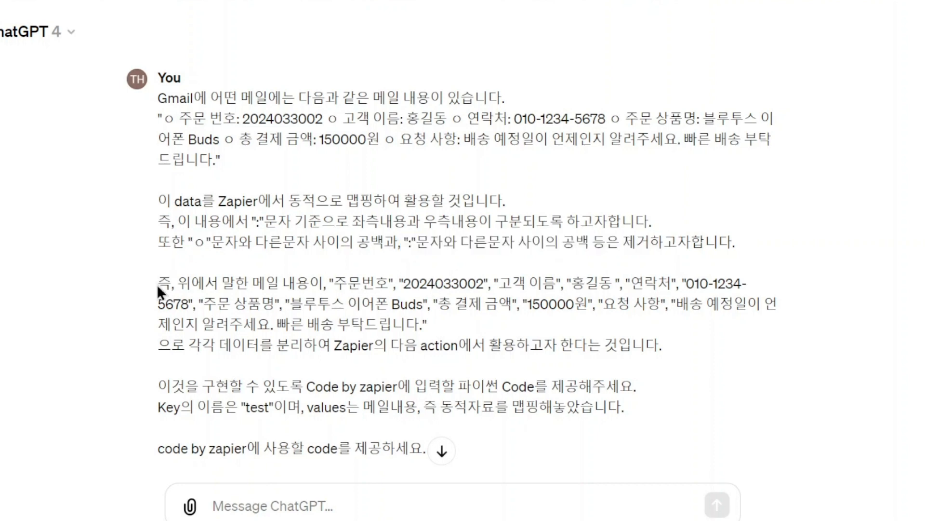
# Step: Examine the prompt's desired separated data, its request for Code by Zapier Python code and the "test" key name
pyautogui.moveTo(178, 284); pyautogui.dragTo(423, 343)
pyautogui.moveTo(334, 345); pyautogui.dragTo(636, 347)
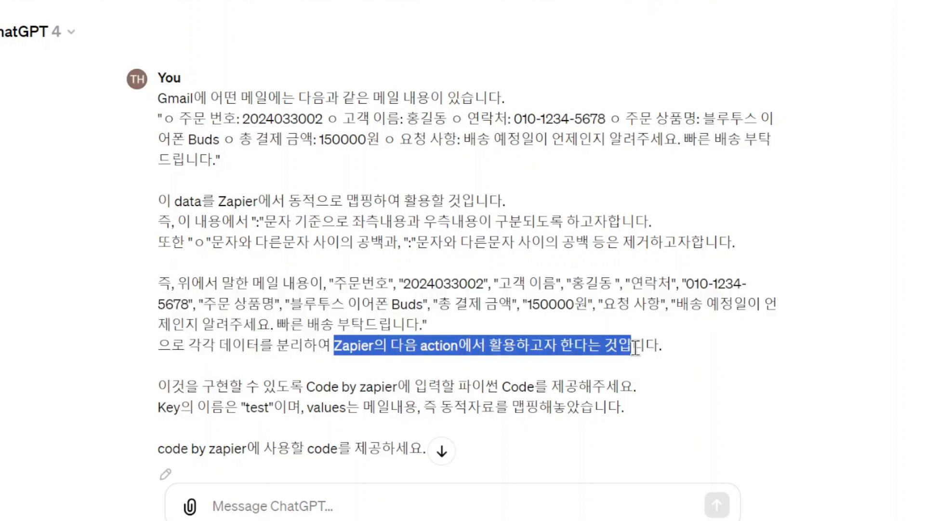
pyautogui.click(394, 385)
pyautogui.scroll(-1, 178, 310)
pyautogui.moveTo(178, 310); pyautogui.dragTo(400, 314)
pyautogui.moveTo(459, 309); pyautogui.dragTo(593, 307)
pyautogui.moveTo(167, 329); pyautogui.dragTo(303, 329)
pyautogui.moveTo(166, 330); pyautogui.dragTo(275, 330)
pyautogui.click(249, 330)
pyautogui.doubleClick(249, 329)
pyautogui.moveTo(304, 329); pyautogui.dragTo(607, 321)
pyautogui.moveTo(393, 371); pyautogui.dragTo(163, 371)
# Step: Copy the full Python code from ChatGPT 4's answer, replace the Run Python step's code with it and continue
pyautogui.scroll(-10, 164, 371)
pyautogui.scroll(1, 299, 297)
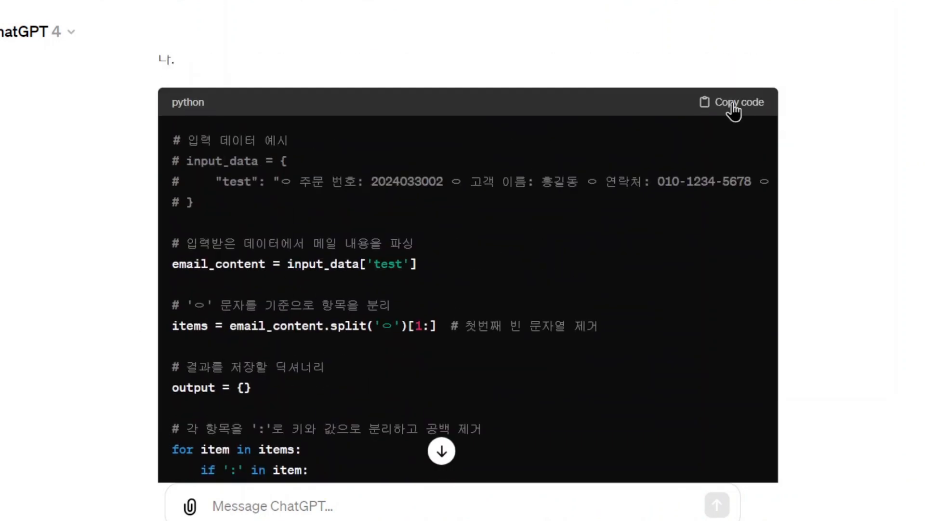
pyautogui.scroll(-6, 684, 173)
pyautogui.scroll(3, 666, 175)
pyautogui.scroll(4, 667, 175)
pyautogui.click(732, 110)
pyautogui.hotkey('alt', 'Tab')
pyautogui.hotkey('ctrl', 'a')
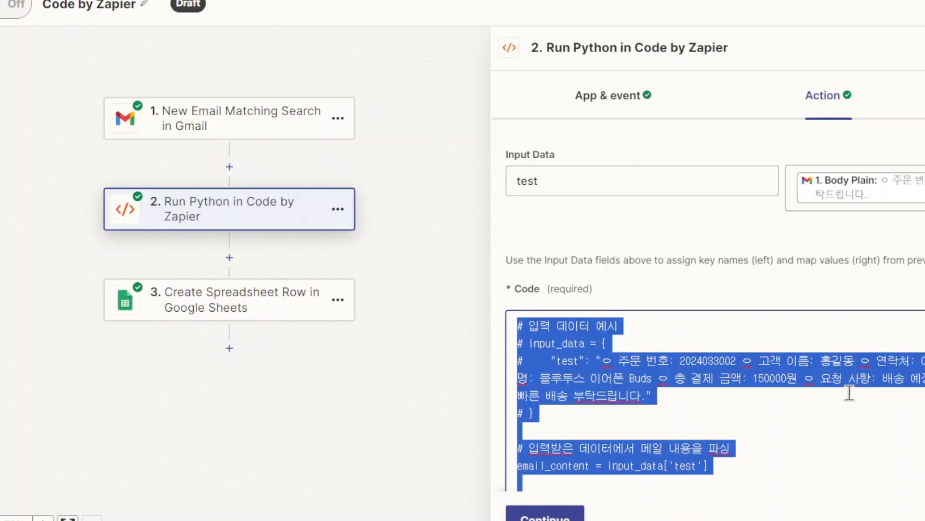
pyautogui.hotkey('ctrl', 'v')
pyautogui.click(550, 514)
# Step: Switch to the PDF slides and review the Code by Zapier summary on GPT-4, Formatter and Filter use
pyautogui.hotkey('alt', 'Tab')
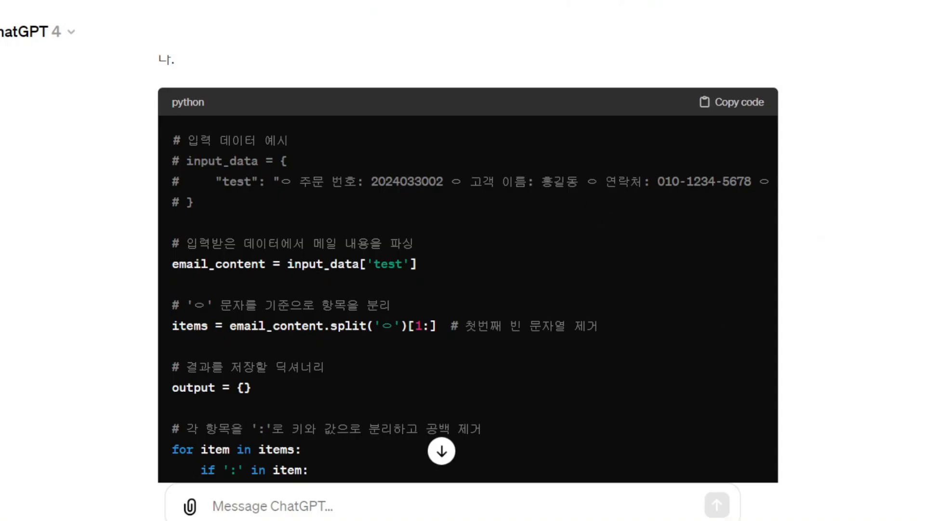
pyautogui.hotkey('alt', 'Tab')
pyautogui.hotkey('alt', 'Tab')
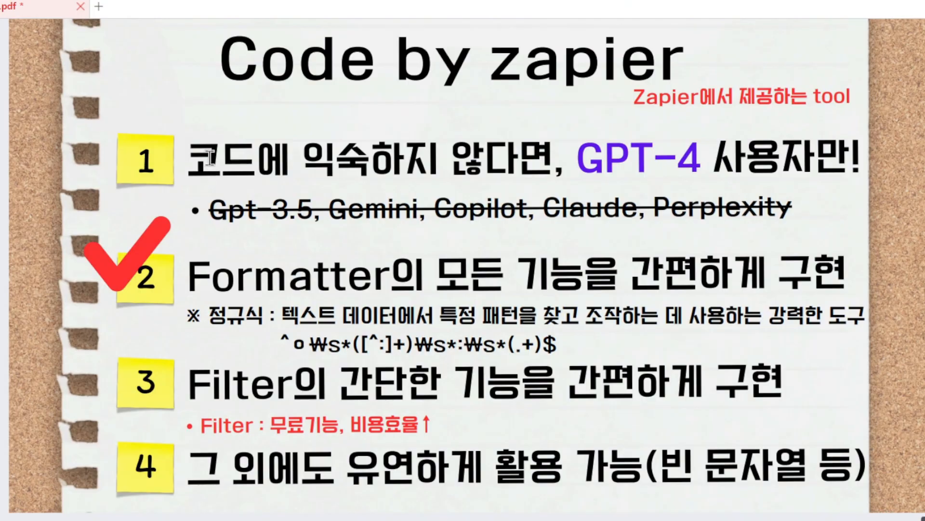
pyautogui.moveTo(222, 161); pyautogui.dragTo(482, 111)
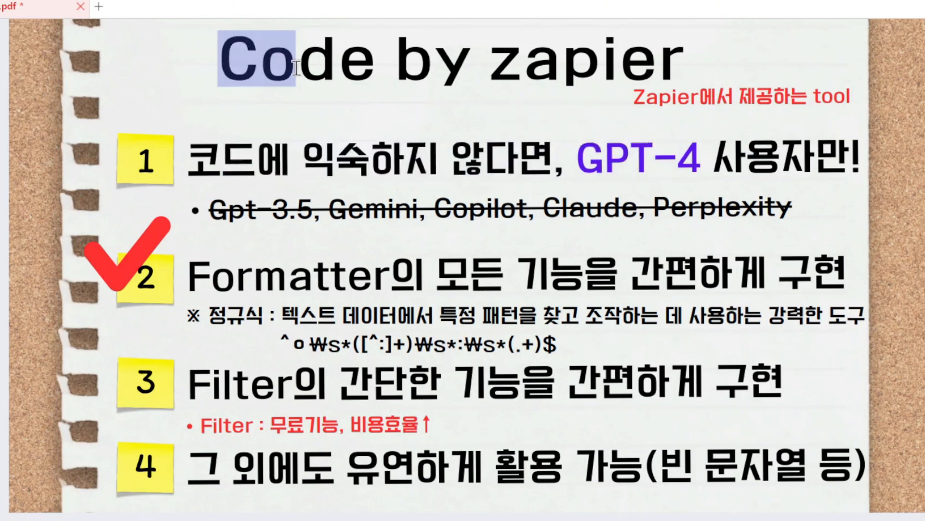